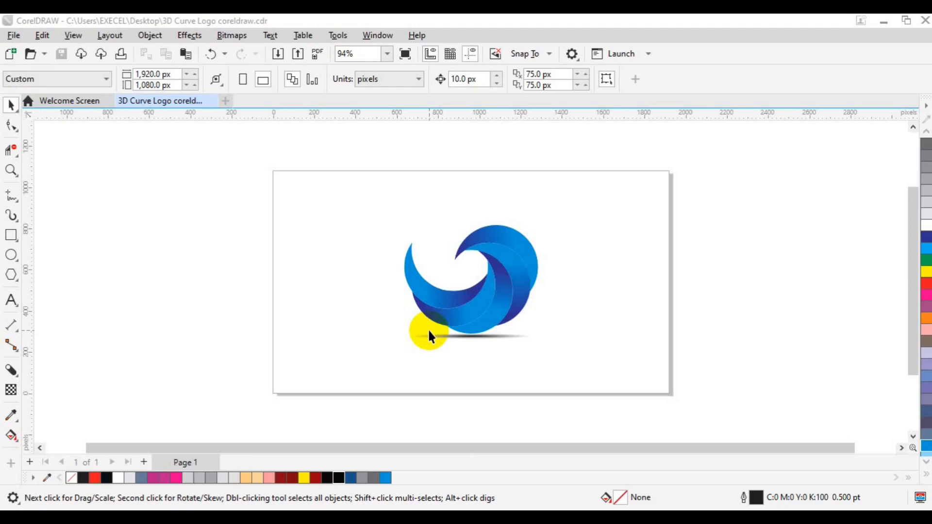
Step: Move the finished logo and its shadow off the page into the empty area beside it
drag(329, 156, 618, 397)
drag(488, 306, 808, 217)
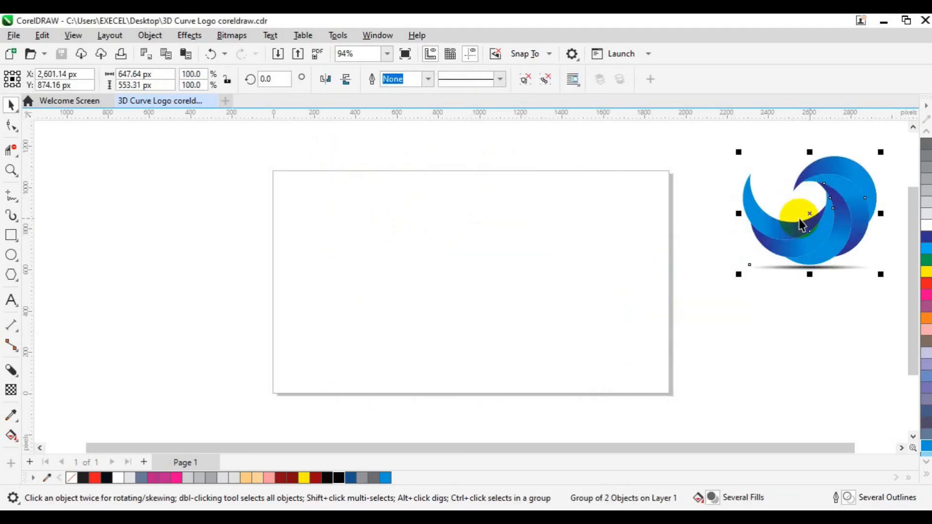
click(179, 342)
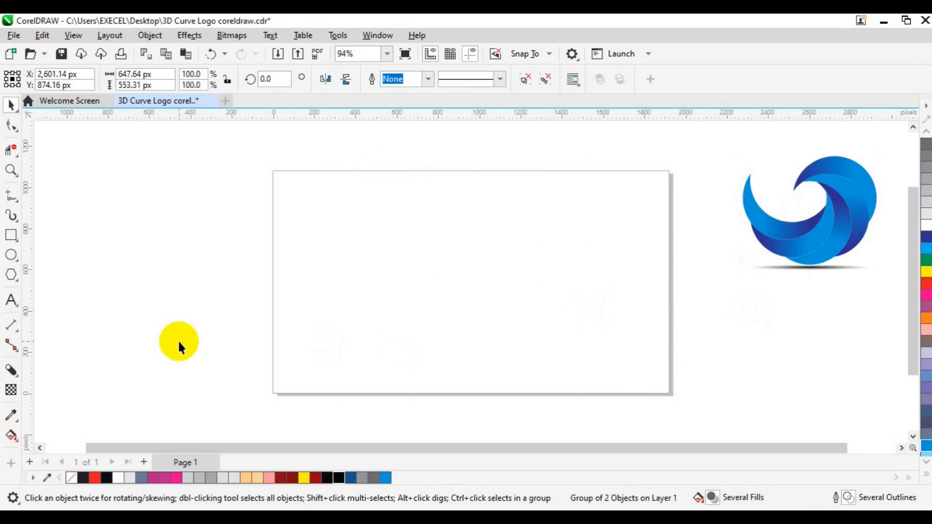
Step: Draw a circle 620 px wide and 620 px high, centred on the page
click(12, 254)
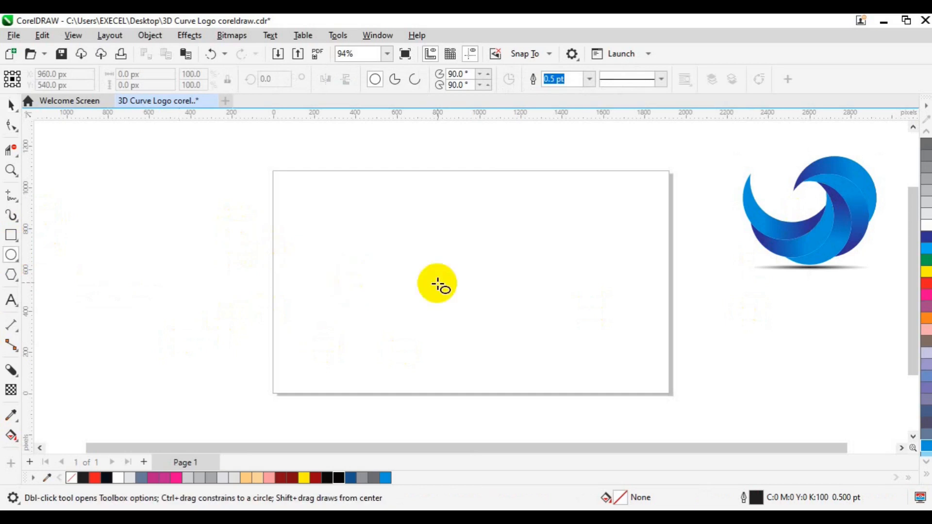
drag(406, 264, 544, 338)
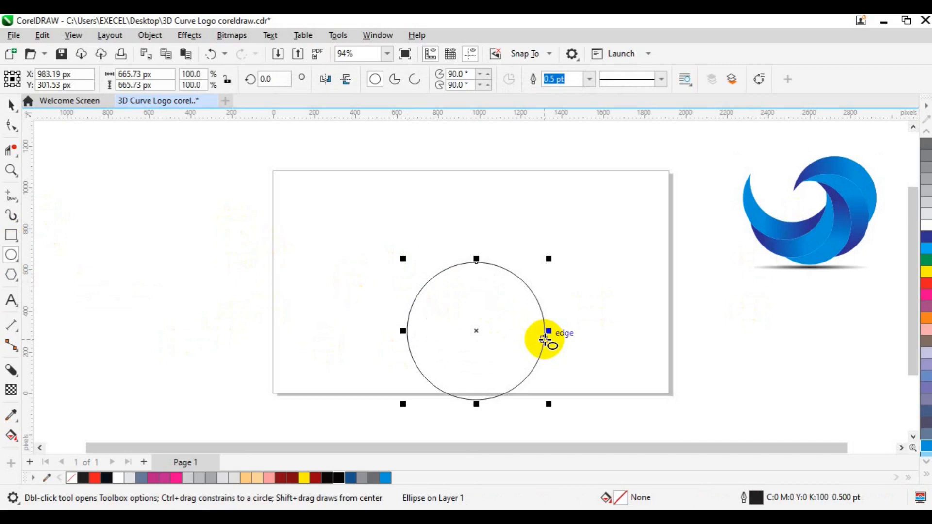
click(132, 74)
text(620)
click(137, 85)
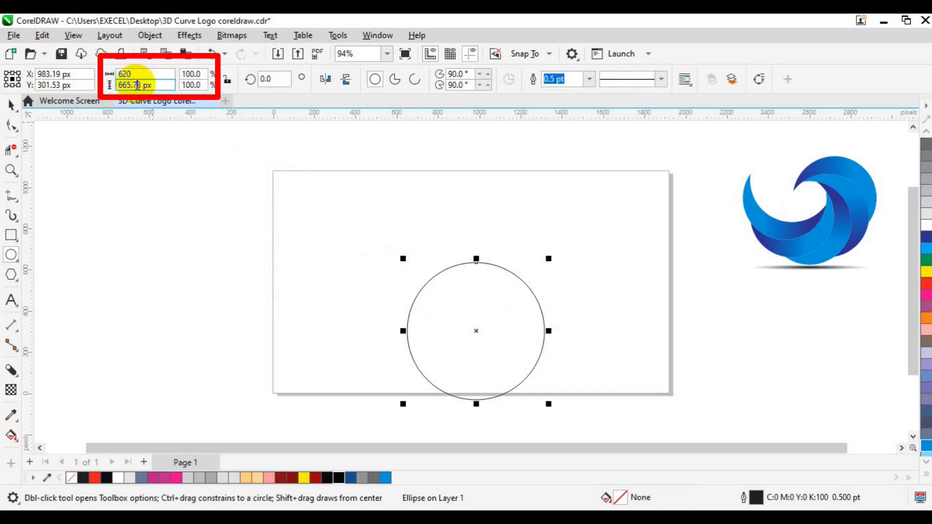
click(137, 85)
text(620)
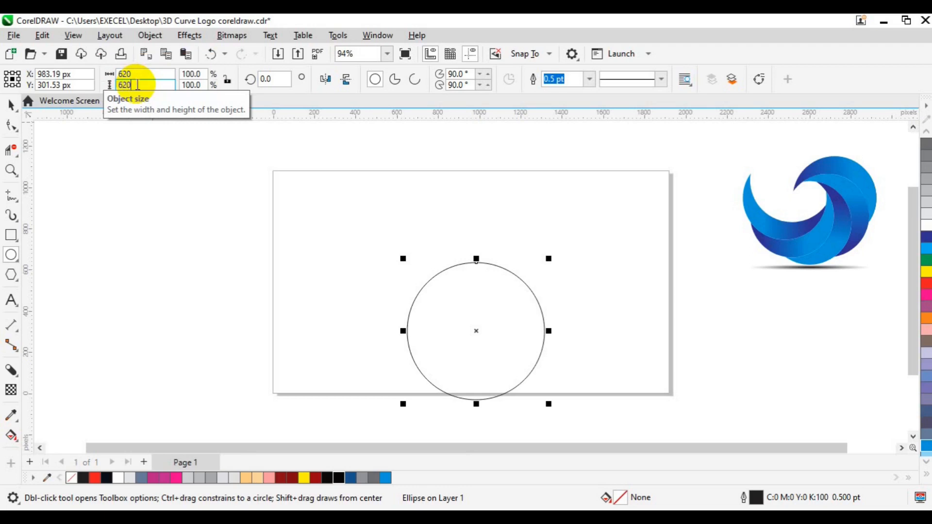
key(Return)
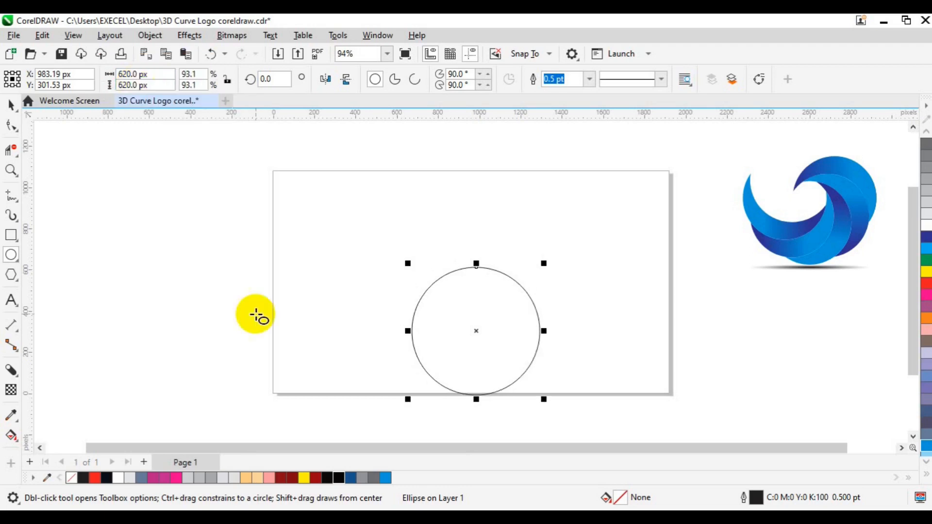
key(p)
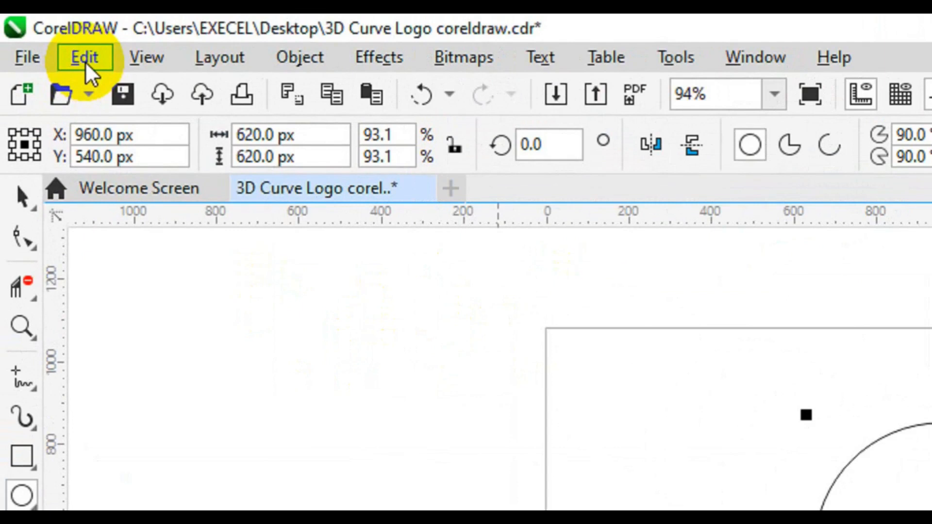
Step: Copy the circle and paste the duplicate in place on top of it
click(86, 64)
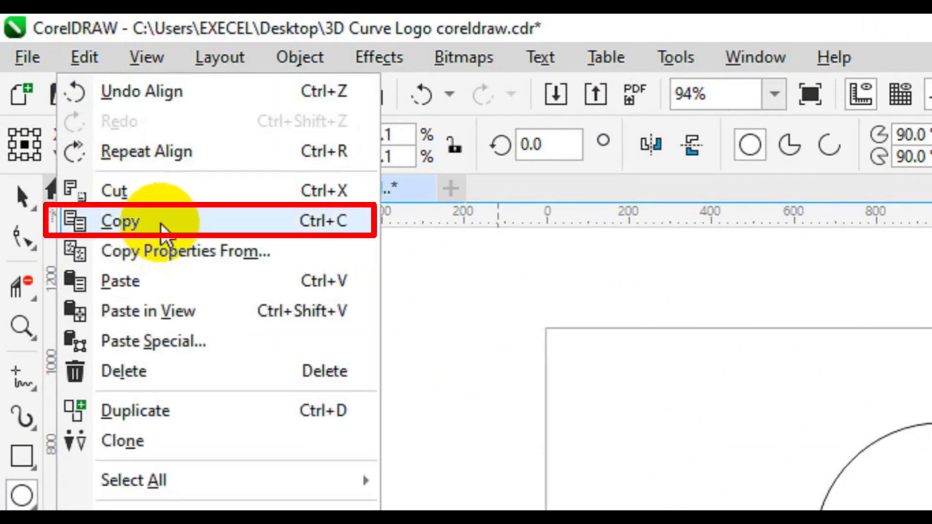
click(162, 227)
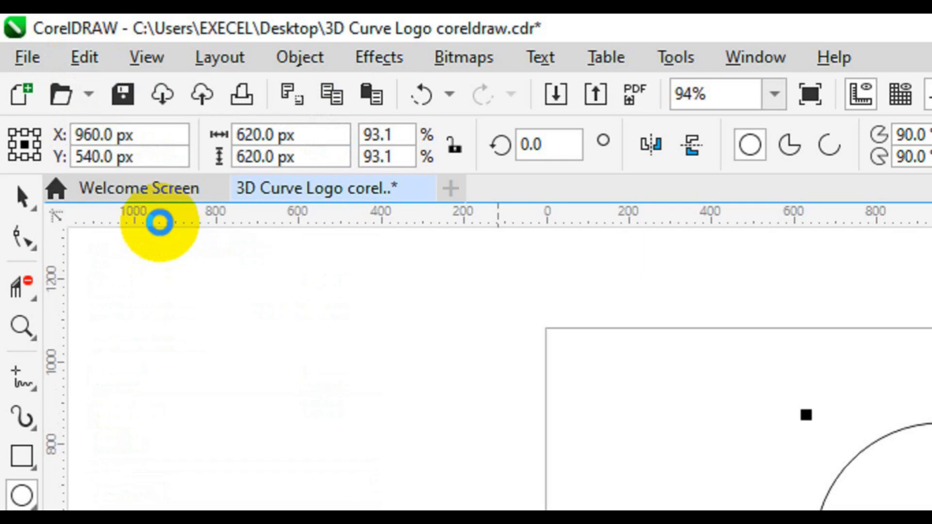
click(84, 70)
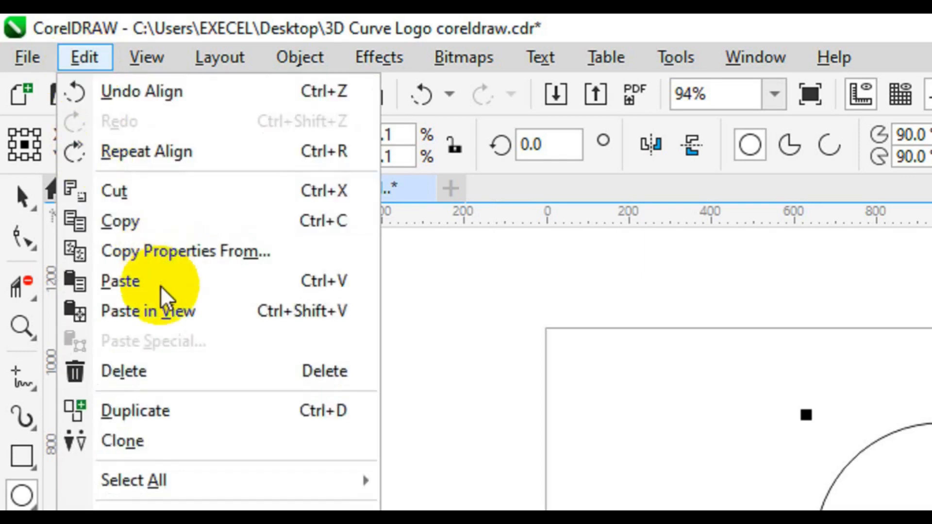
click(160, 285)
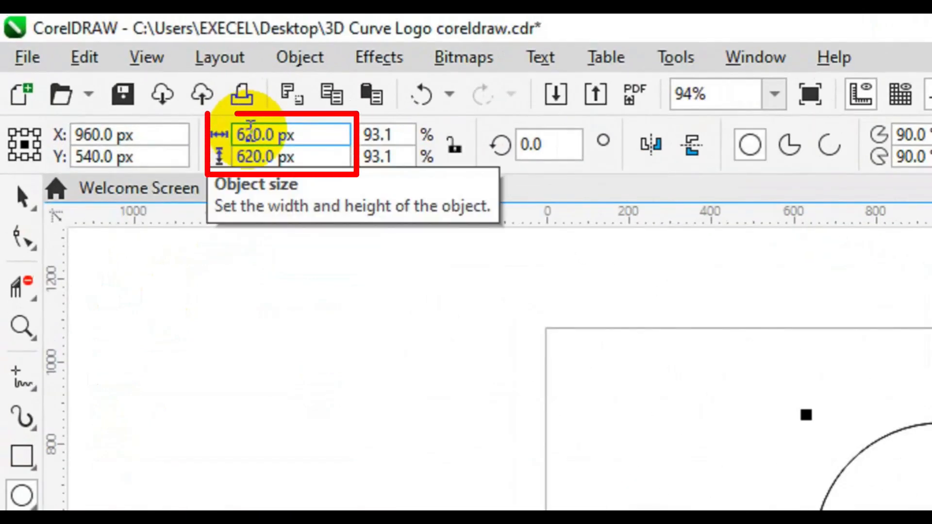
Step: Set the pasted circle's width and height to 250 px
text(A)
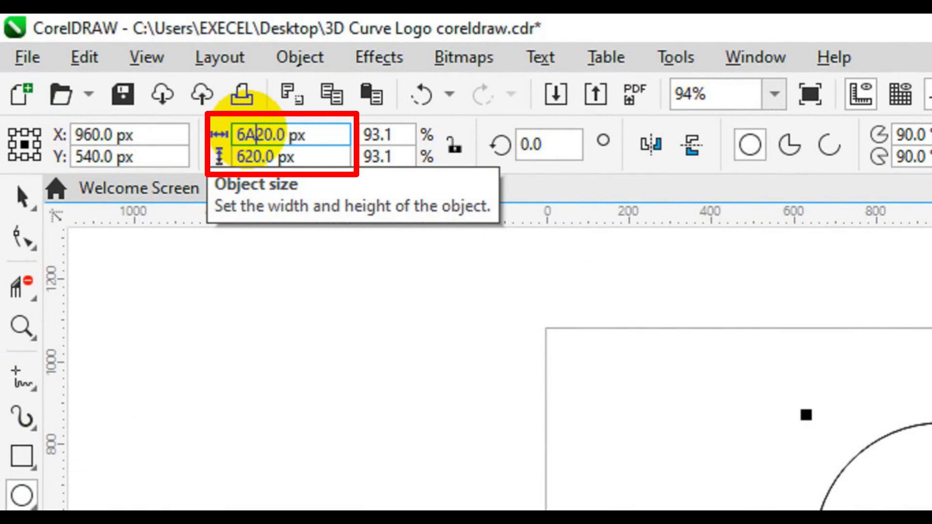
text(A)
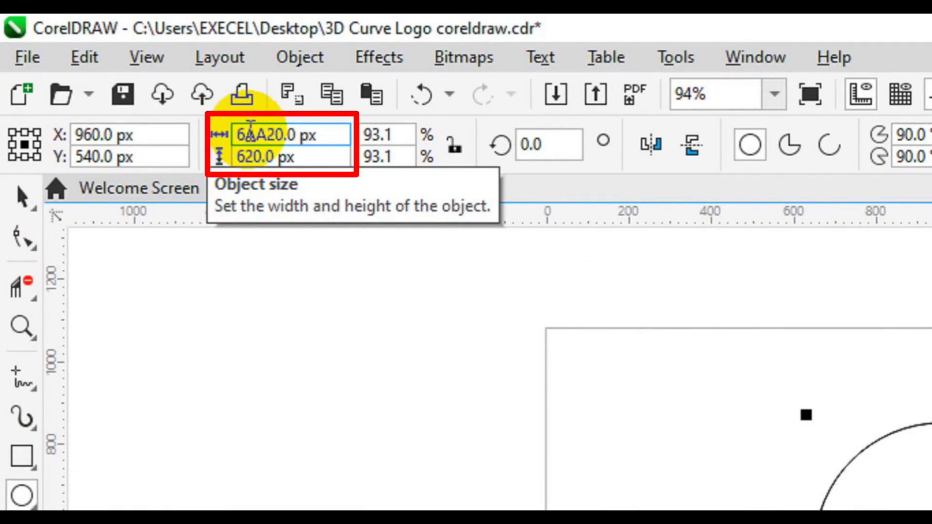
key(ctrl+a)
text(2)
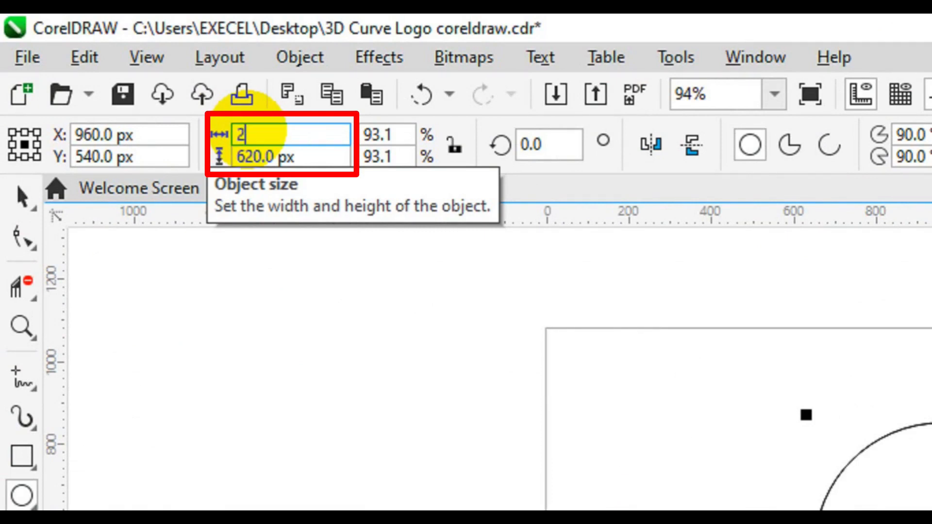
text(50)
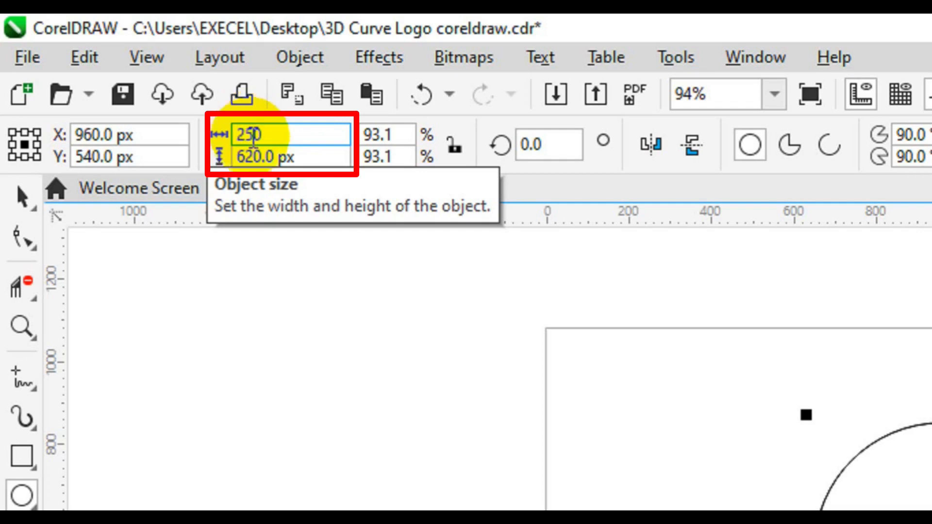
click(263, 156)
key(ctrl+a)
text(250)
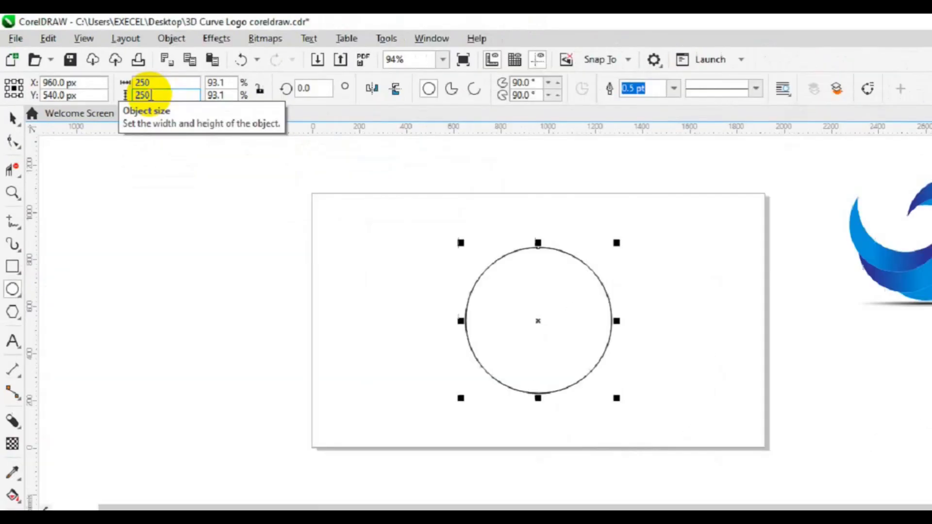
key(Return)
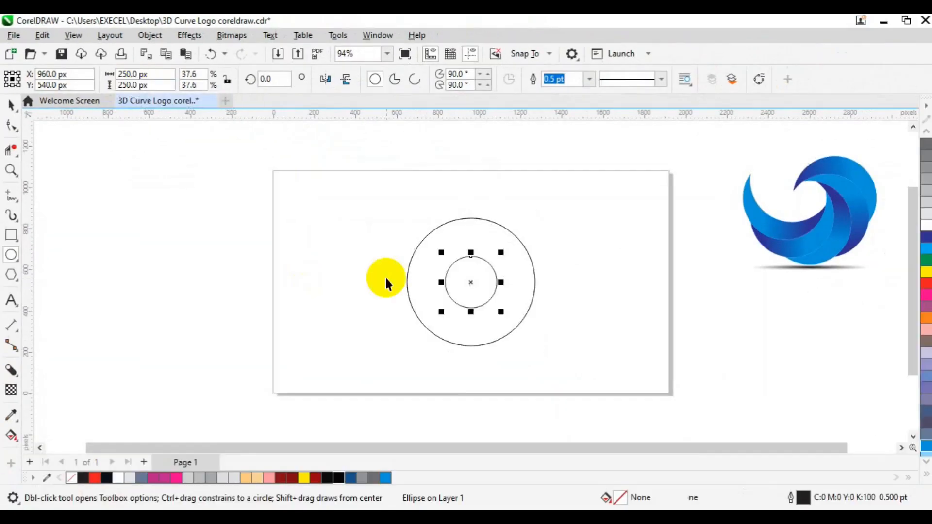
Step: Align the small circle to the right edge of the large circle
key(space)
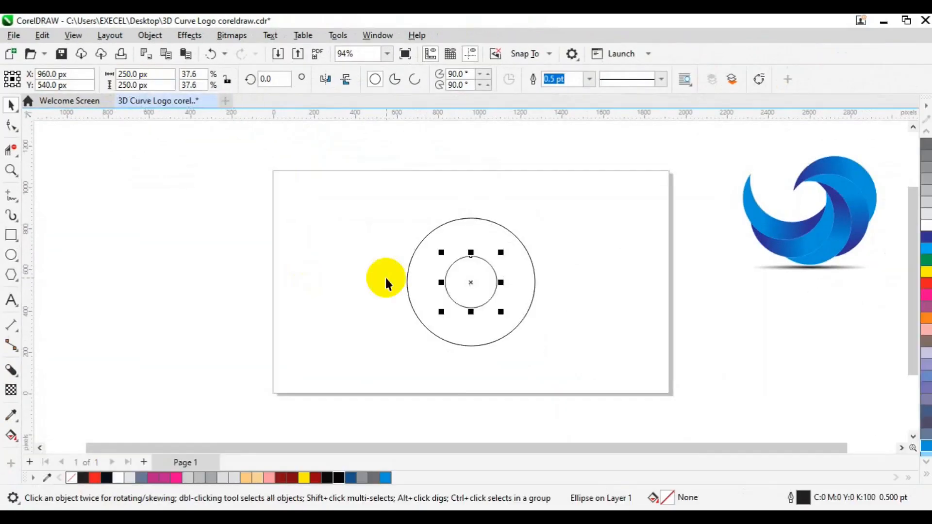
click(412, 309)
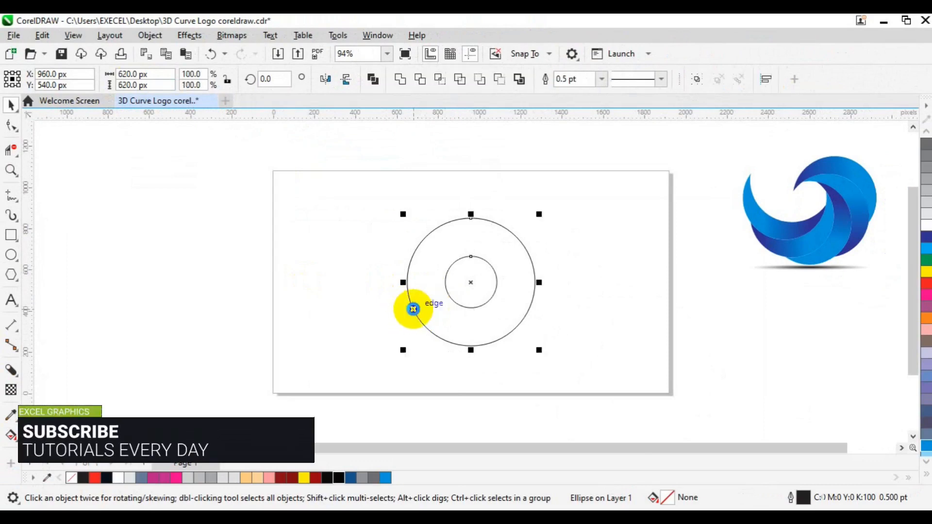
key(r)
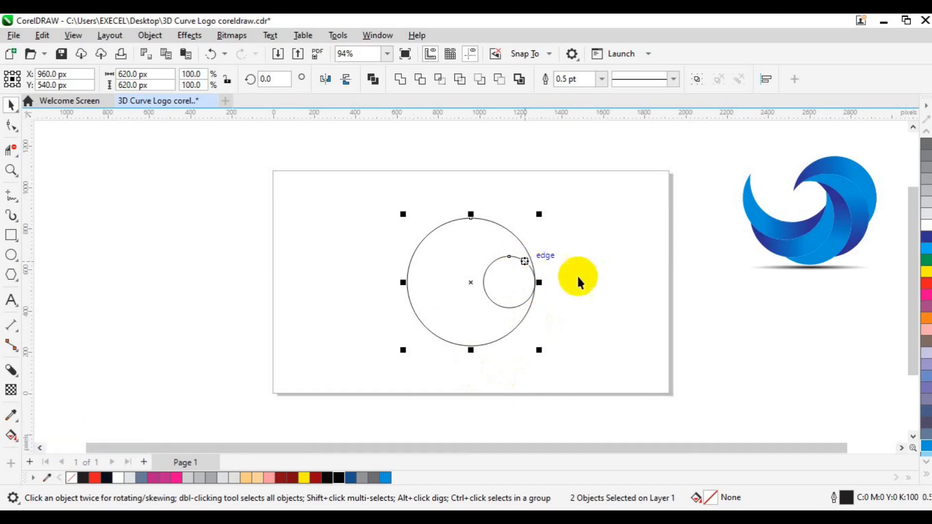
click(583, 210)
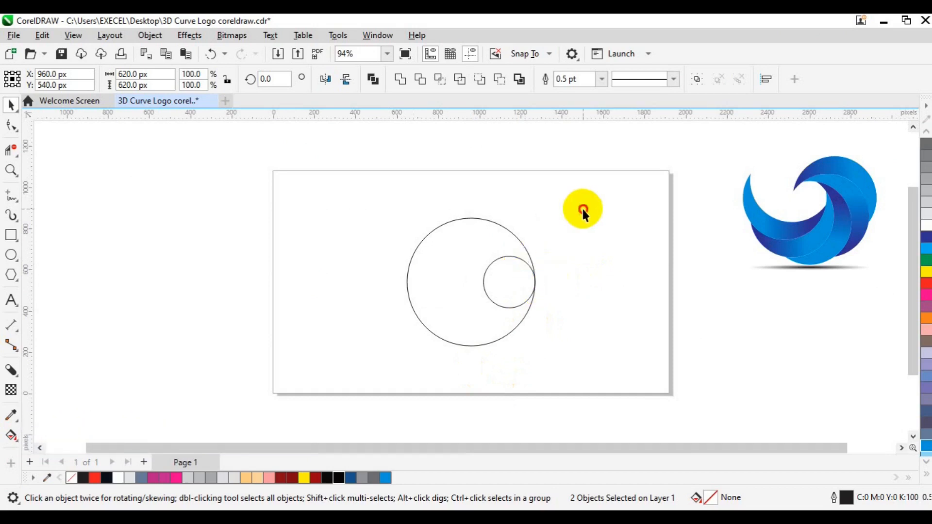
Step: Move the large circle's rotation centre to the centre of the small circle
click(492, 238)
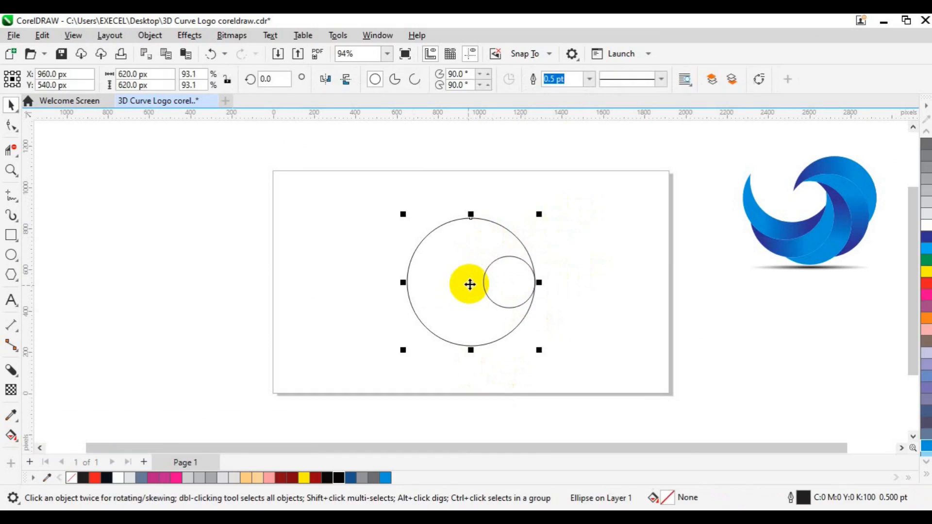
click(470, 285)
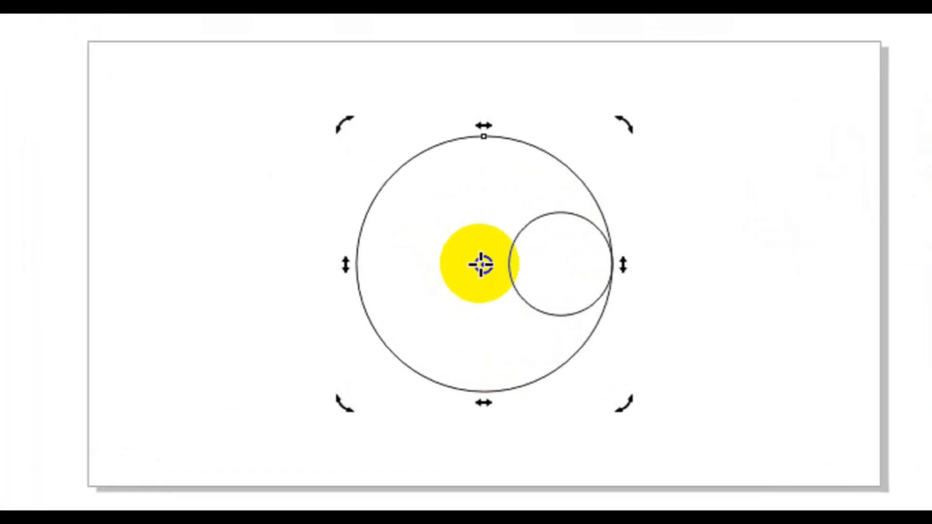
drag(482, 264, 568, 261)
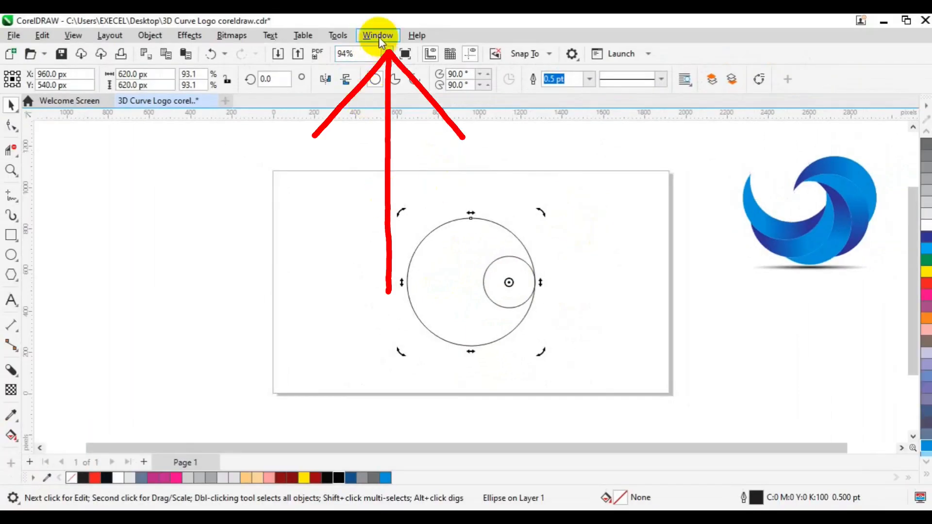
Step: Rotate the large circle around the small circle's centre at 45° with 8 copies using the Transform docker, then collapse the docker
click(378, 36)
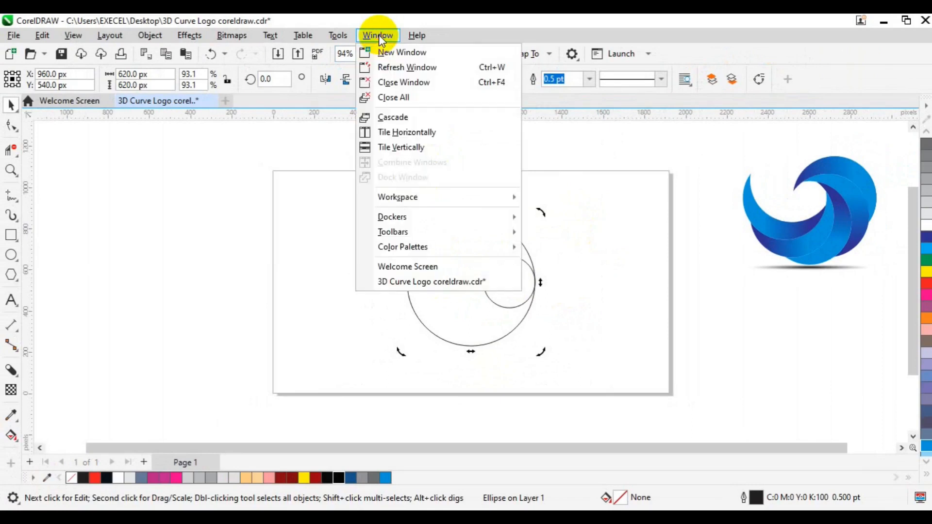
mouse_move(413, 222)
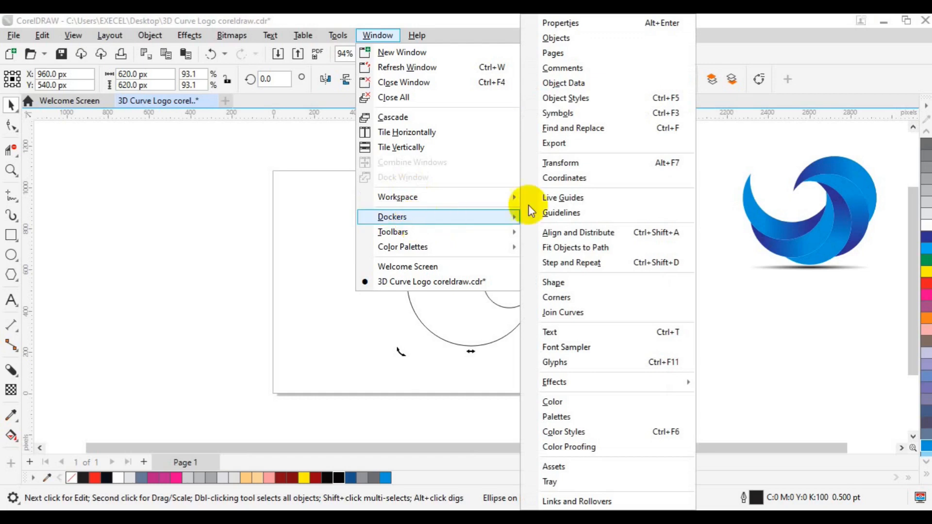
click(561, 163)
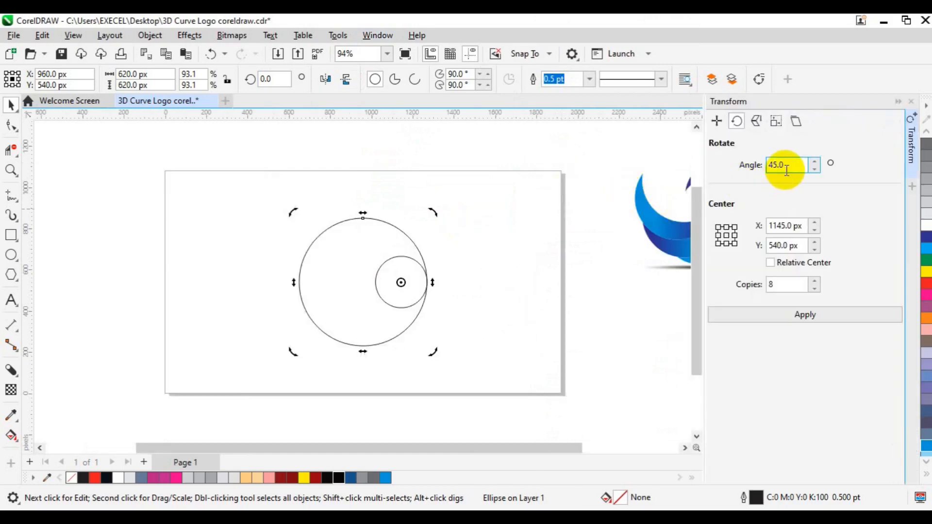
drag(788, 165, 762, 165)
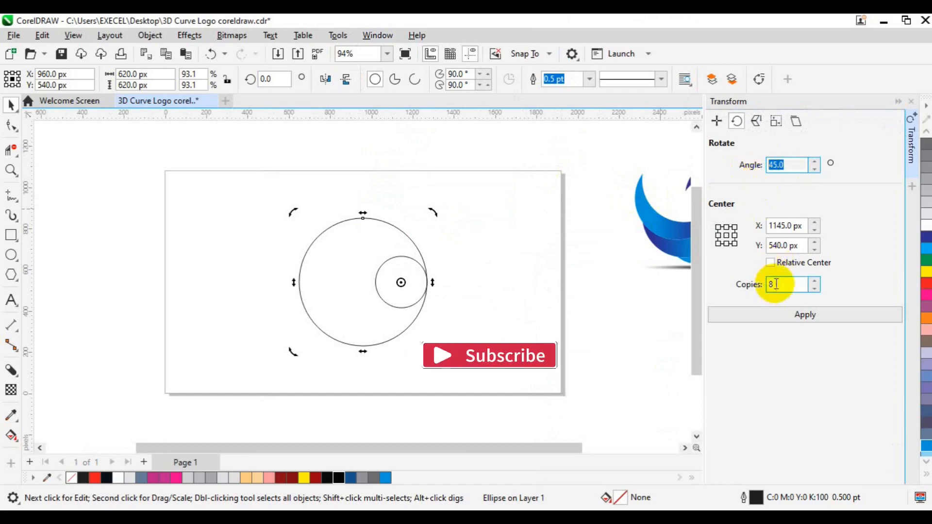
drag(776, 284, 766, 285)
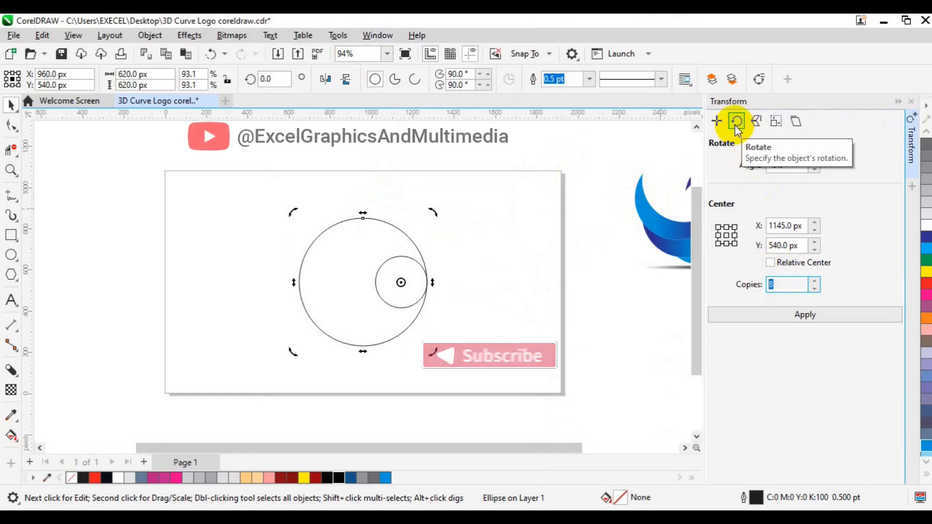
click(794, 319)
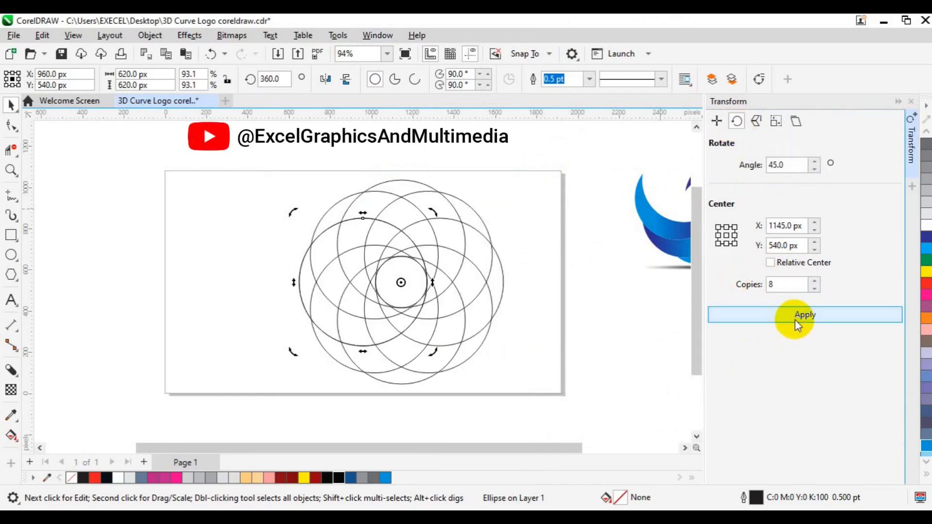
click(523, 284)
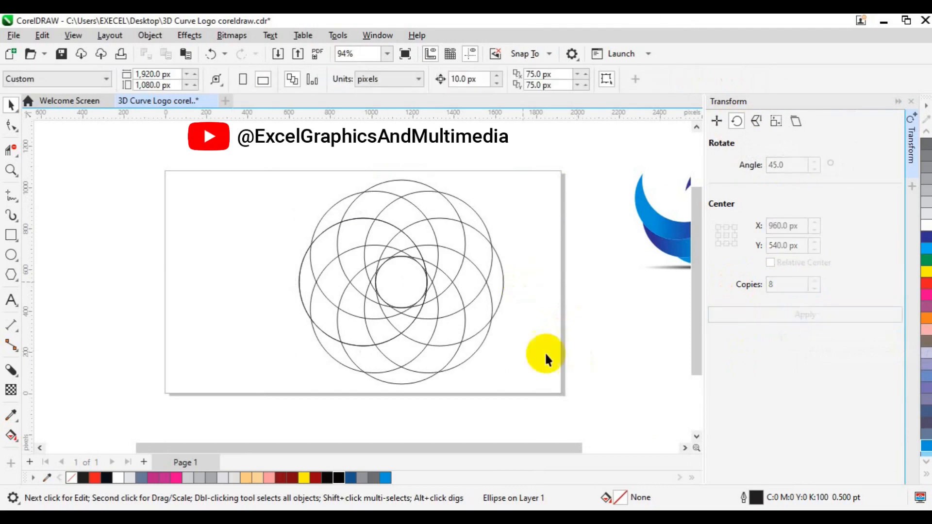
click(912, 174)
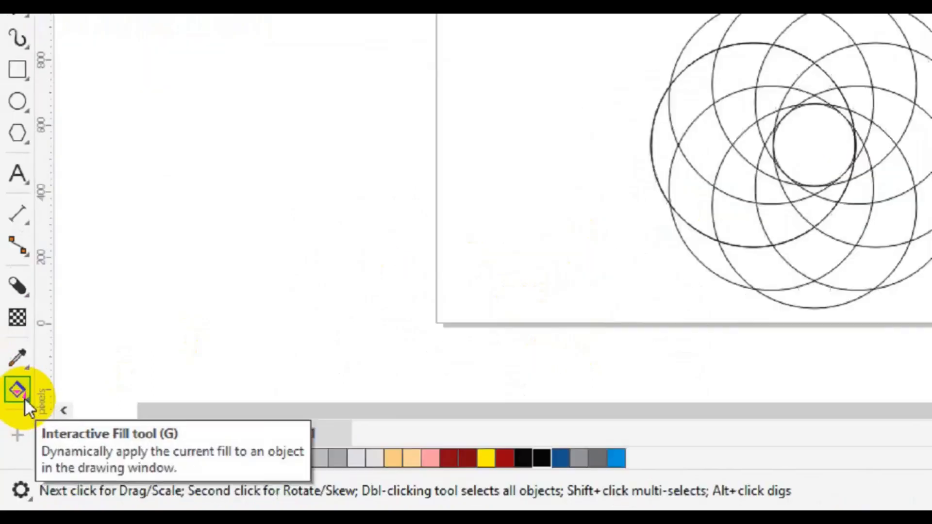
Step: Use Smart Fill to colour the outermost crescent's regions dark blue, from the small circle's upper left over to the pattern's right edge
click(14, 439)
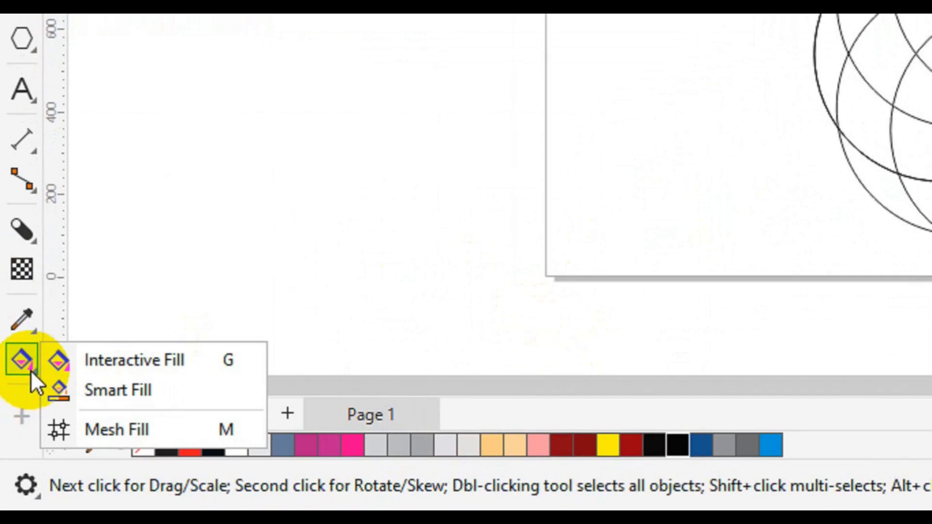
click(101, 384)
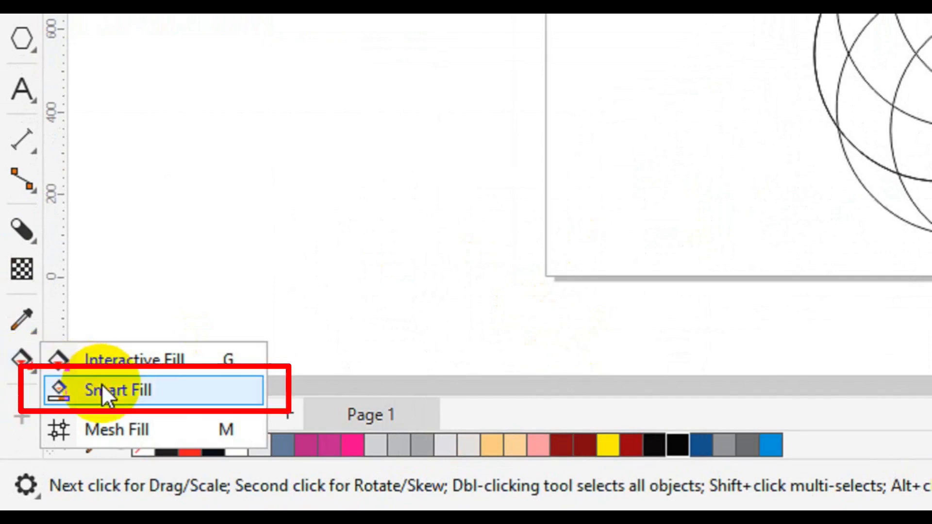
click(101, 384)
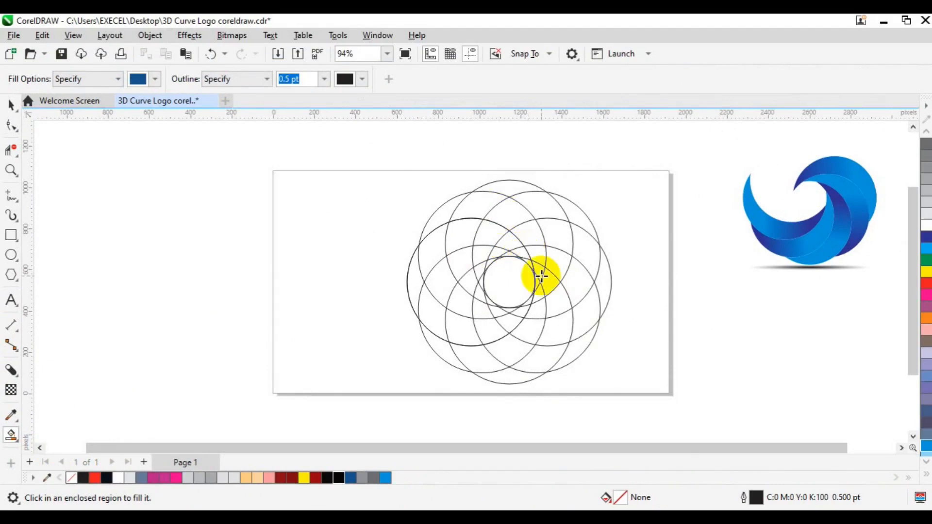
click(489, 262)
click(499, 249)
click(508, 241)
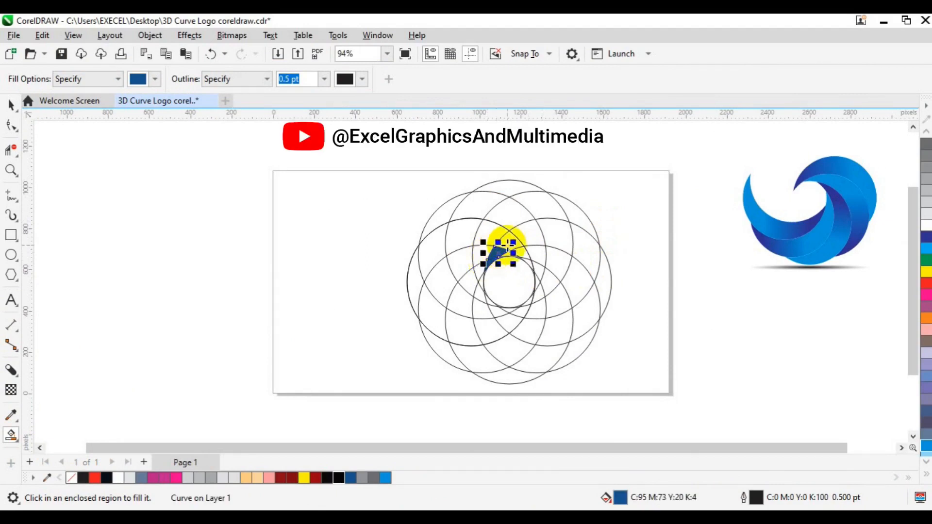
click(528, 239)
click(553, 239)
click(595, 252)
click(602, 289)
Step: Smart Fill the regions of the second crescent, just inside the first, between the pattern's lower right and the small circle
click(574, 352)
click(588, 315)
click(575, 283)
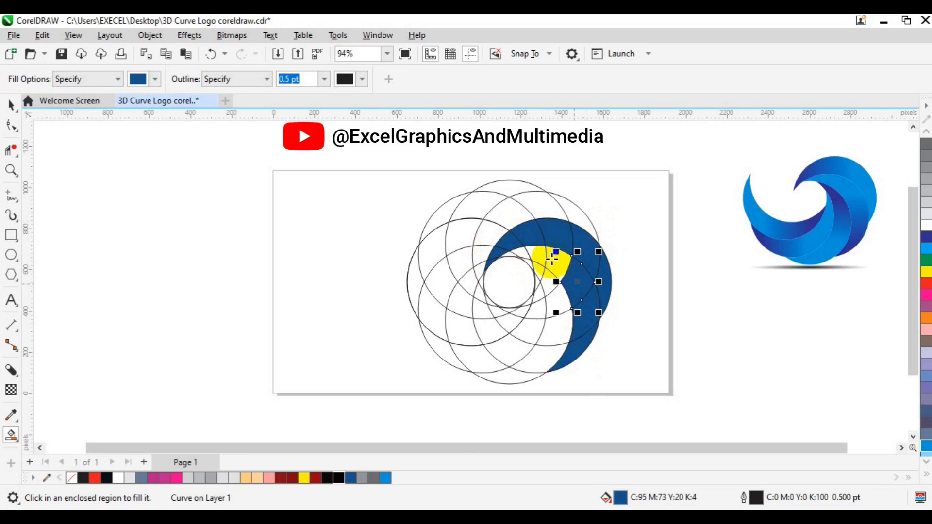
click(554, 257)
click(507, 256)
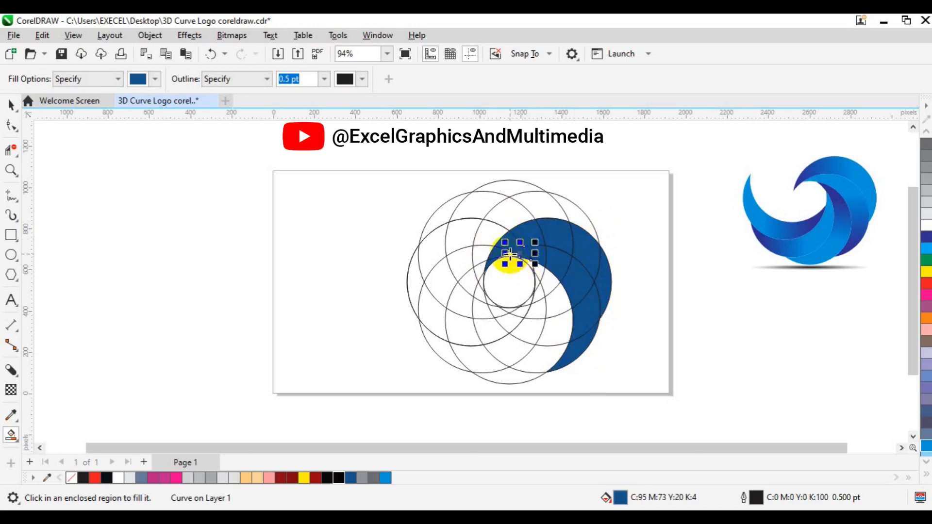
Step: Smart Fill the third crescent's regions from the small circle's upper right down to the bottom edge of the circle pattern
click(536, 271)
click(528, 263)
click(546, 283)
click(555, 301)
click(556, 334)
click(526, 366)
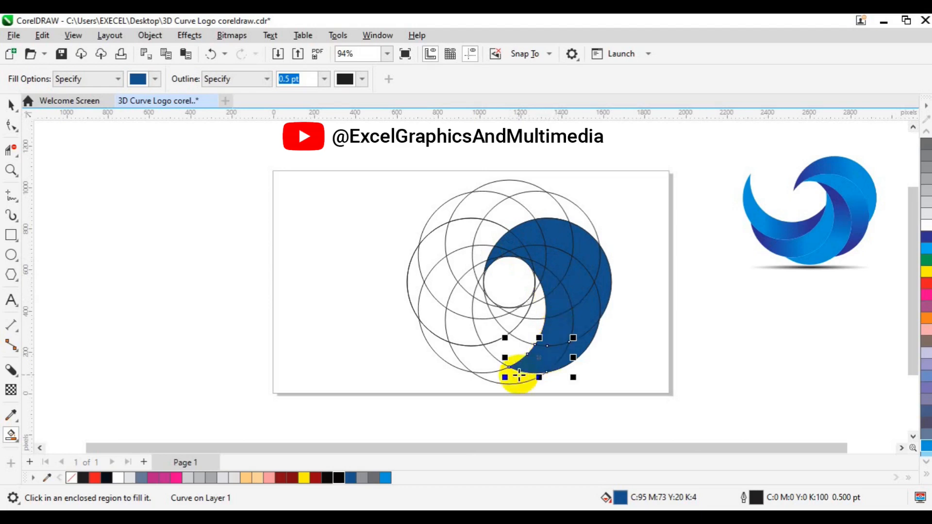
click(502, 378)
Step: Smart Fill the fourth crescent's regions from the pattern's lower left edge back up to the right side of the small circle
click(466, 364)
click(509, 349)
click(524, 328)
click(541, 306)
click(539, 307)
click(538, 292)
click(536, 280)
Step: Smart Fill the fifth crescent's regions from the pattern's left edge to the small sliver at the lower right of the small circle
click(411, 300)
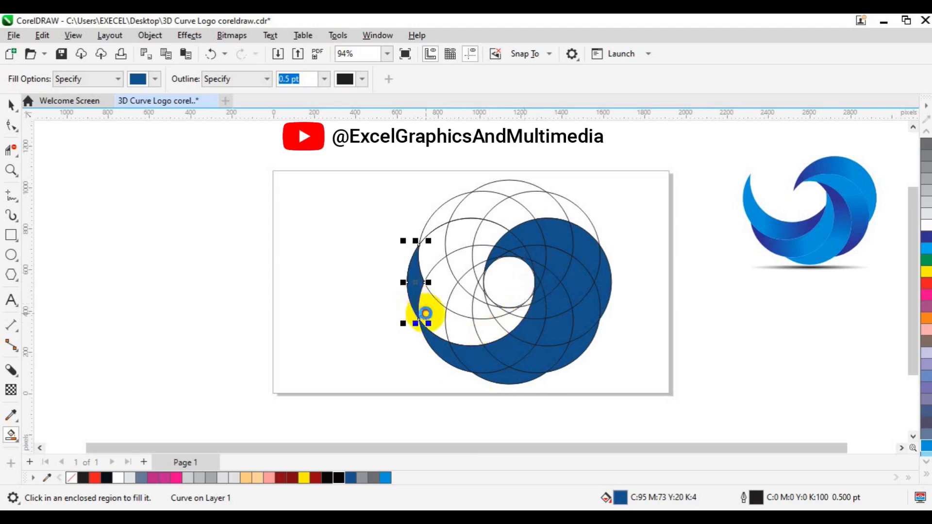
click(459, 332)
click(491, 323)
click(515, 320)
click(521, 312)
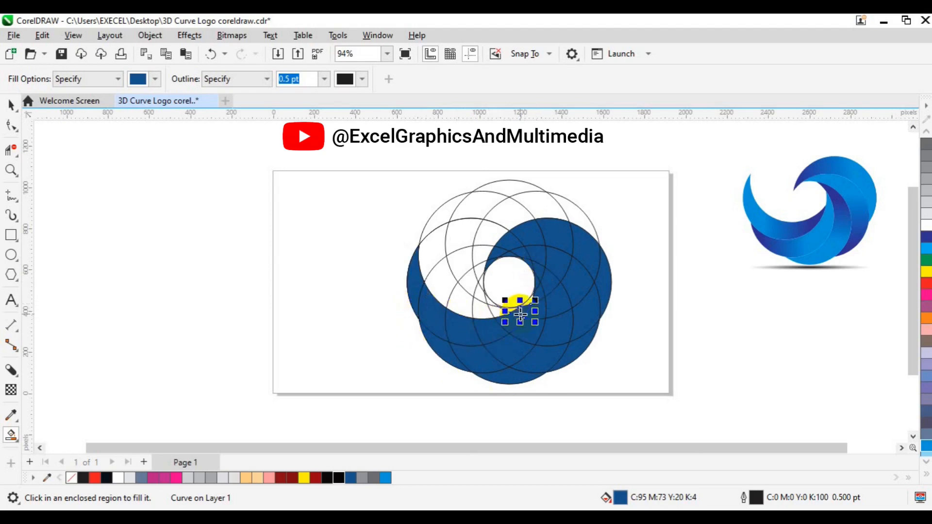
click(527, 299)
key(ctrl+z)
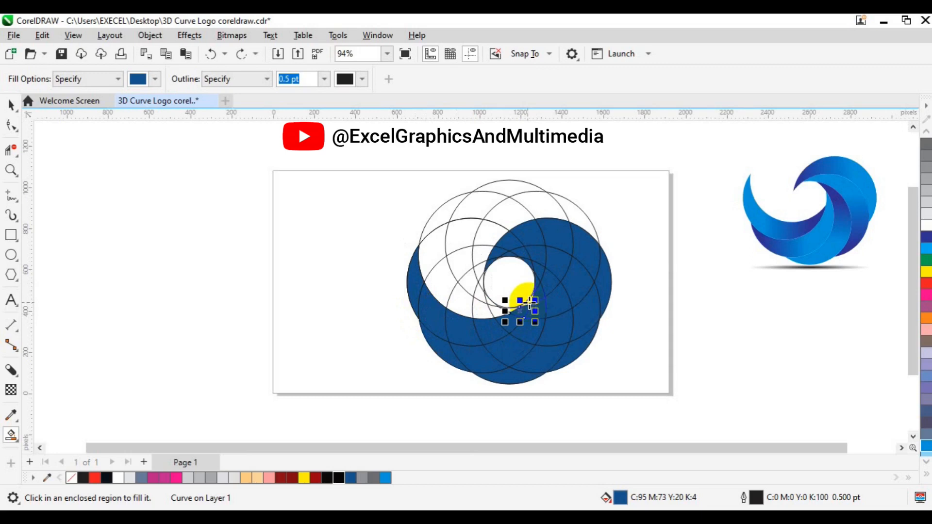
click(529, 302)
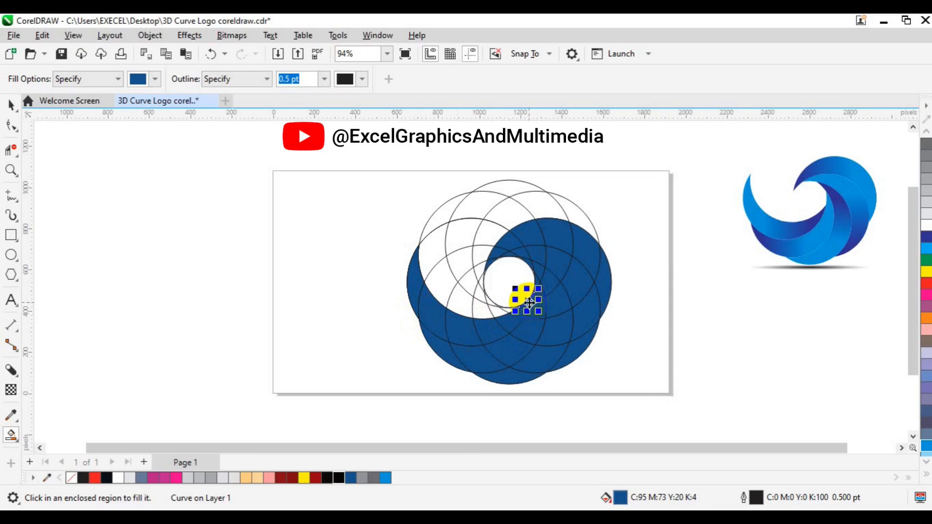
Step: Delete all the original outline circles, keeping only the dark blue filled regions
key(space)
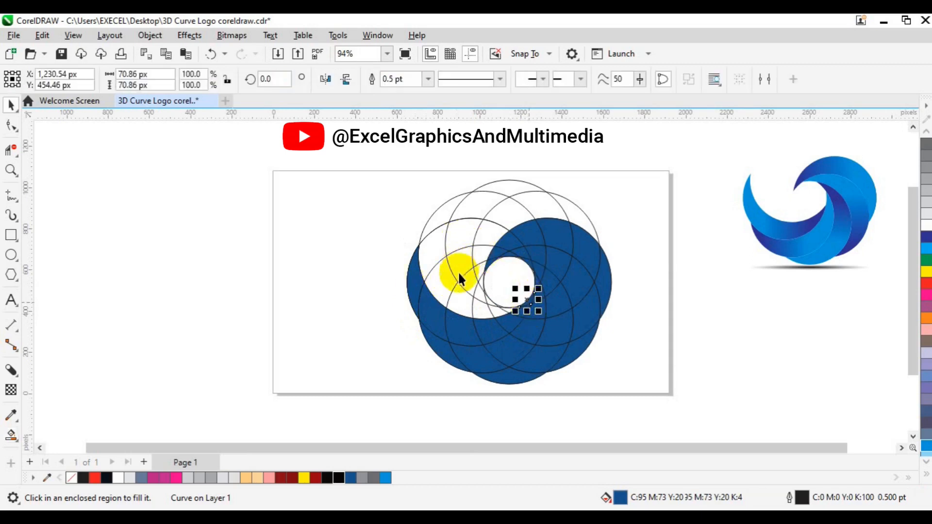
click(459, 282)
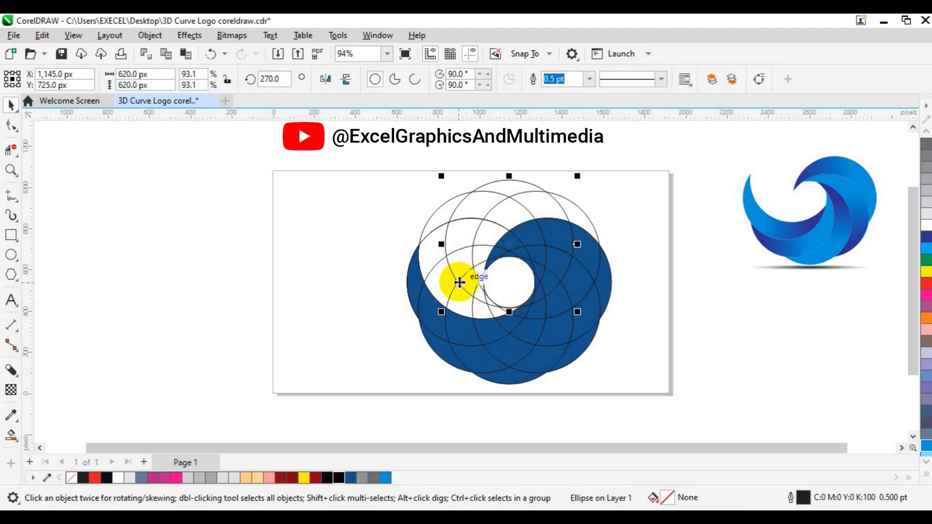
drag(458, 281, 448, 255)
click(448, 224)
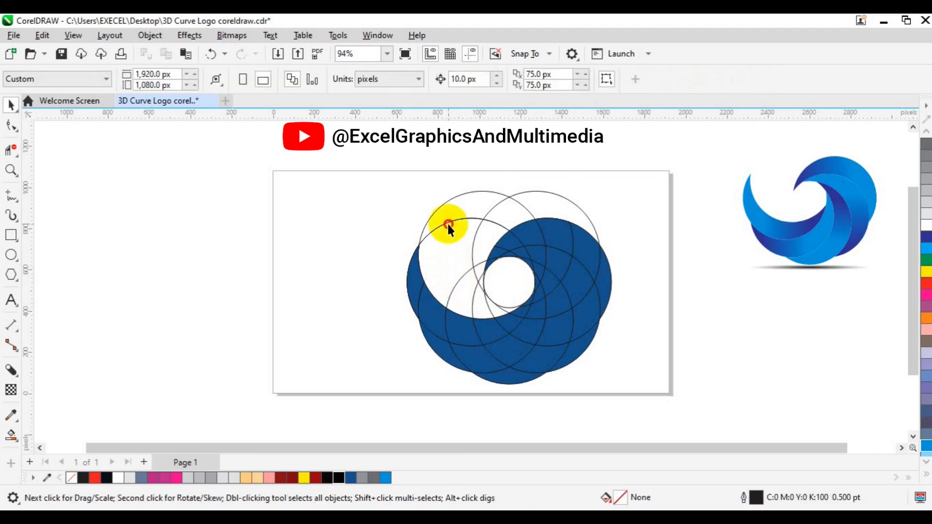
key(Delete)
click(469, 204)
key(Delete)
click(481, 219)
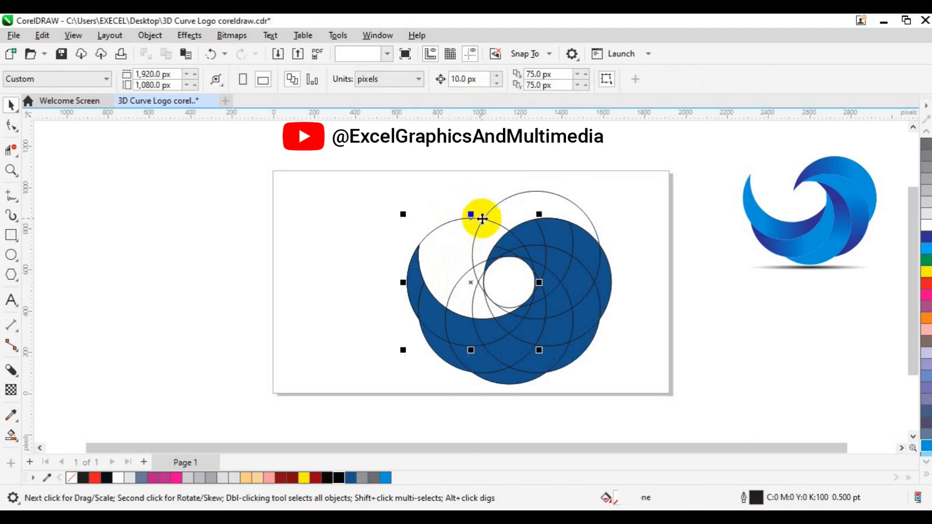
key(Delete)
click(476, 283)
key(Delete)
click(487, 291)
key(Delete)
click(487, 293)
key(Delete)
click(485, 296)
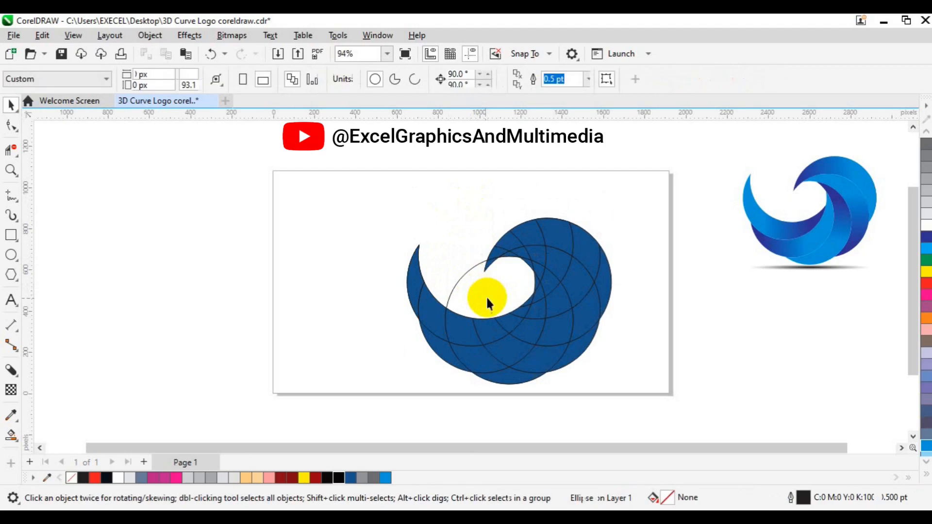
key(Delete)
click(461, 294)
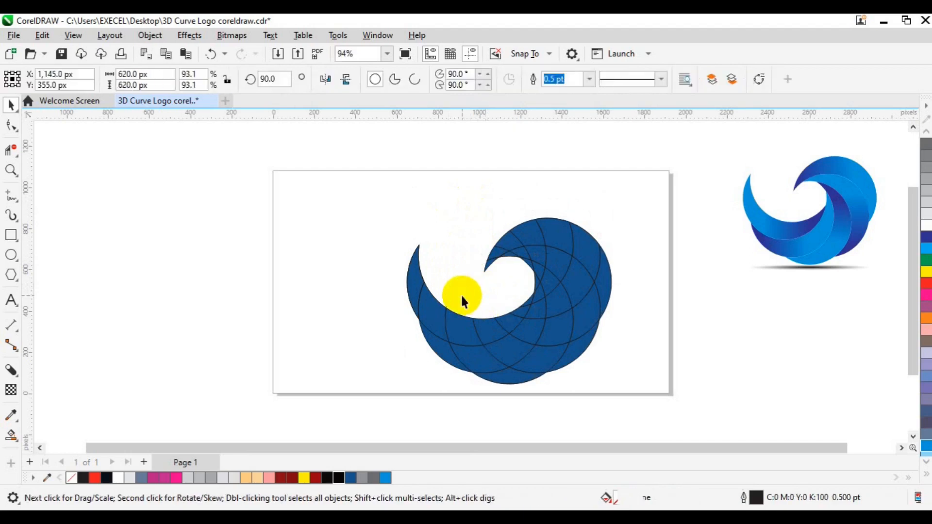
key(Delete)
Step: Remove the outline from all the filled regions of the logo and deselect them
drag(347, 152, 636, 400)
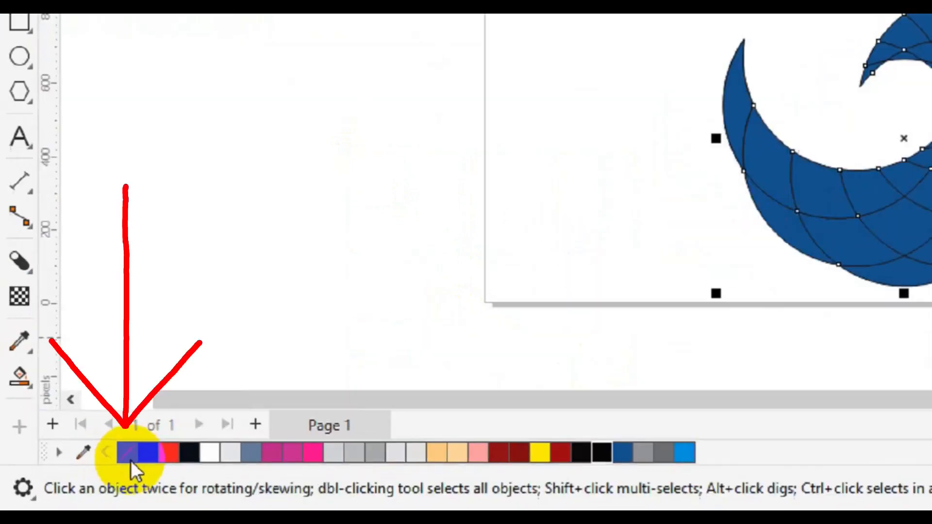
right_click(74, 482)
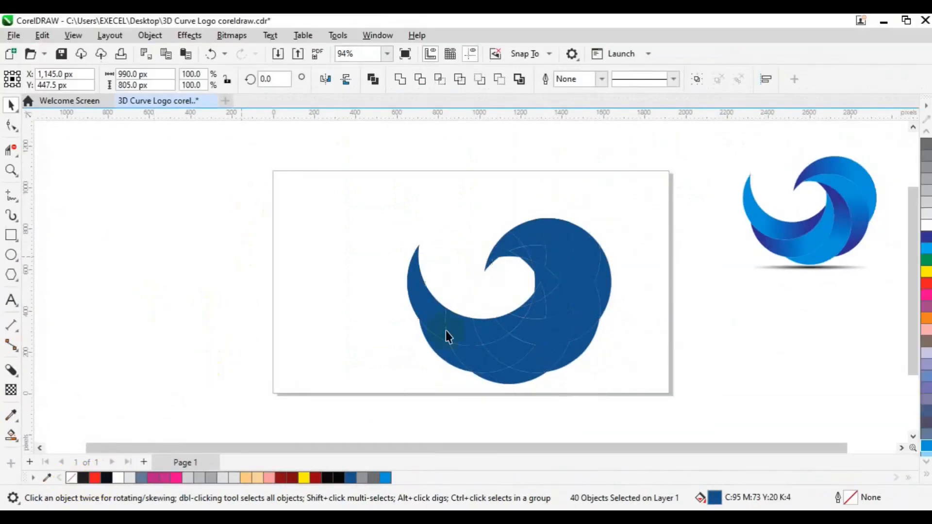
key(Escape)
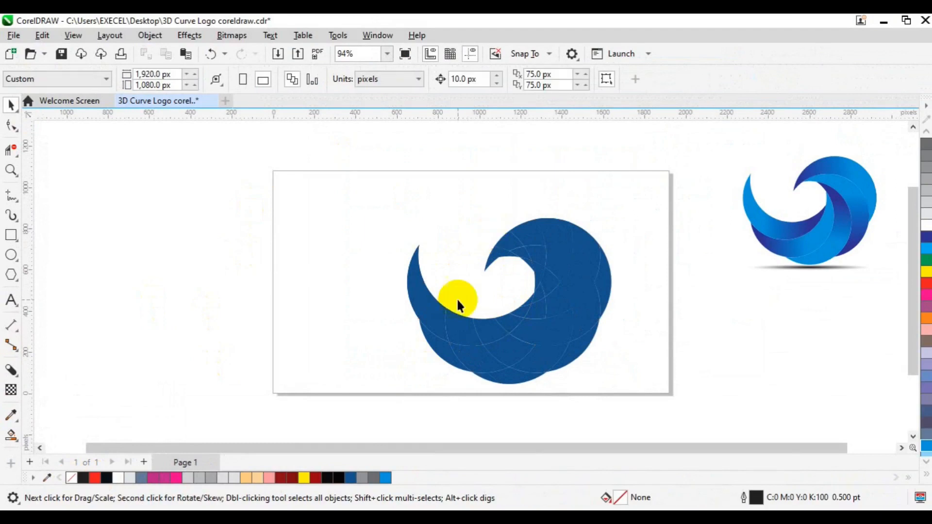
Step: Try to weld the outermost crescent's regions and fill them light blue, undoing the work back to the outlined regions
click(607, 282)
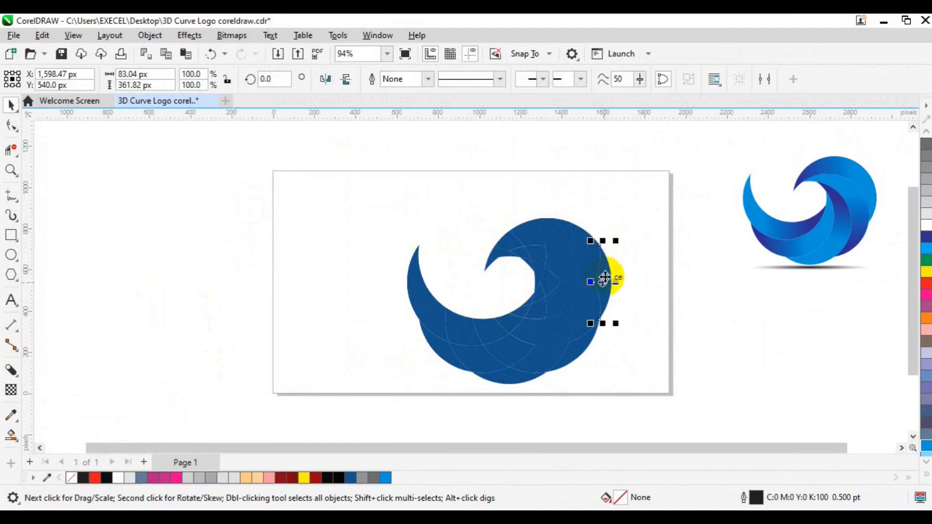
click(558, 240)
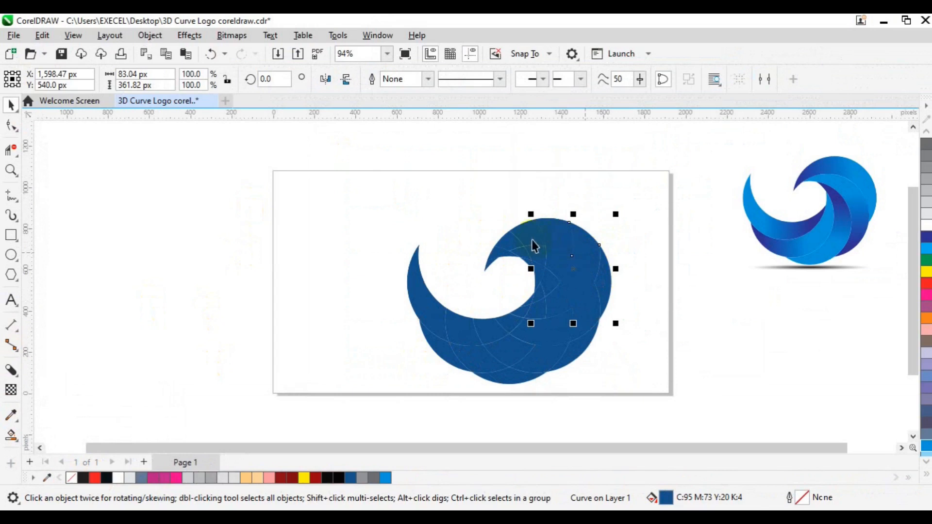
shift+click(509, 248)
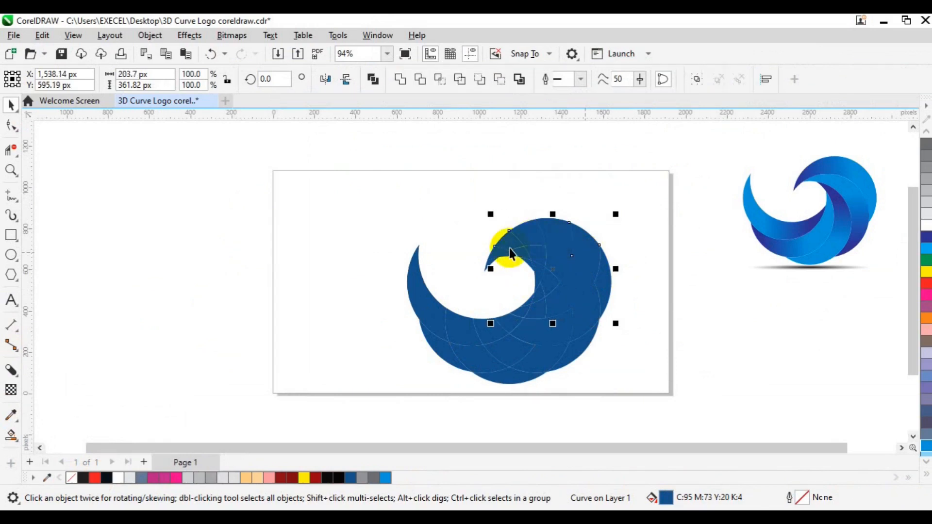
click(401, 84)
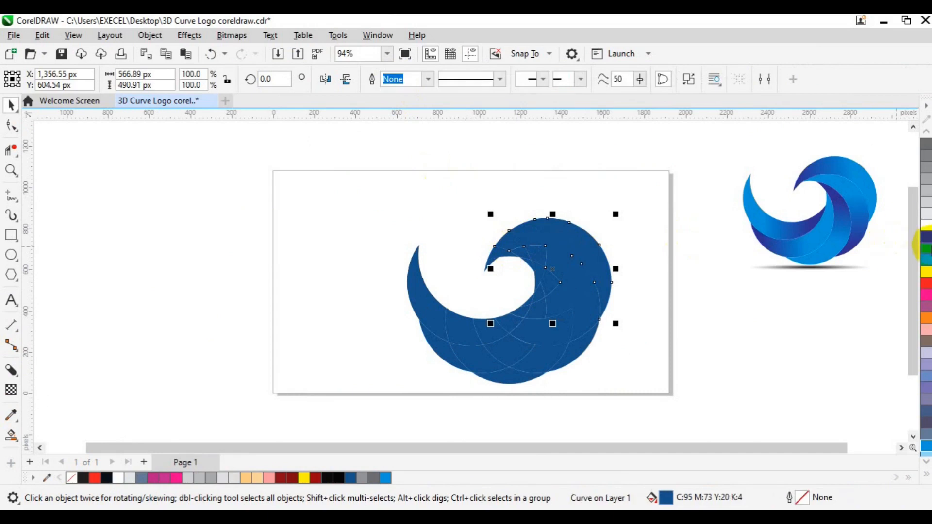
click(927, 248)
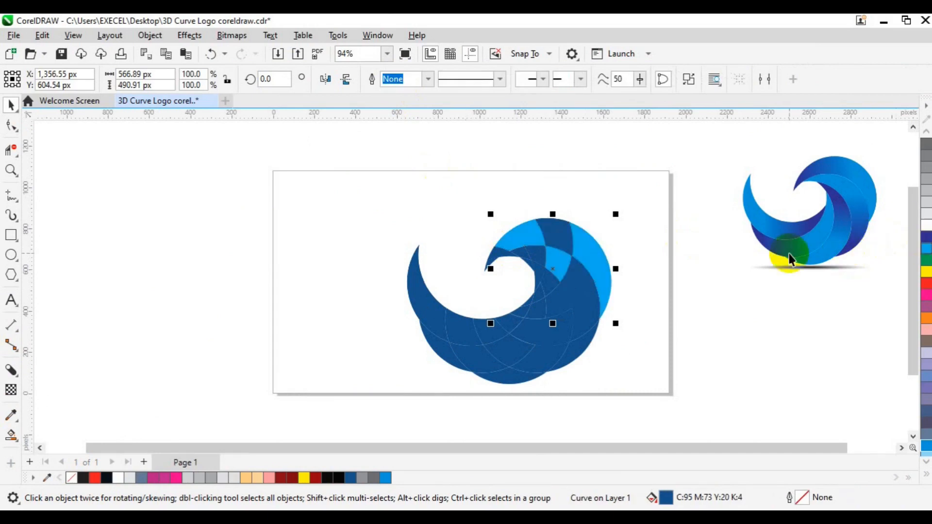
key(ctrl+z)
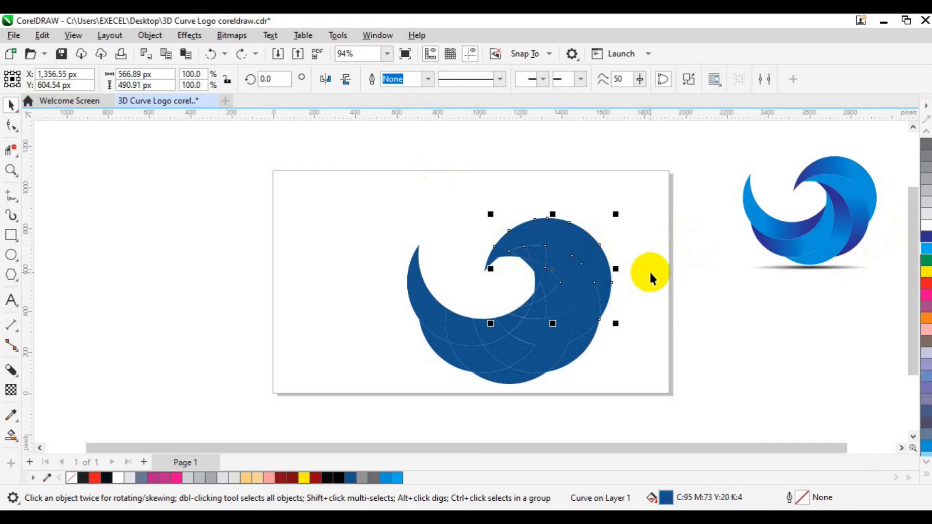
click(650, 272)
Step: Weld all the regions of the outermost upper-right crescent into one shape and fill it light blue
click(524, 243)
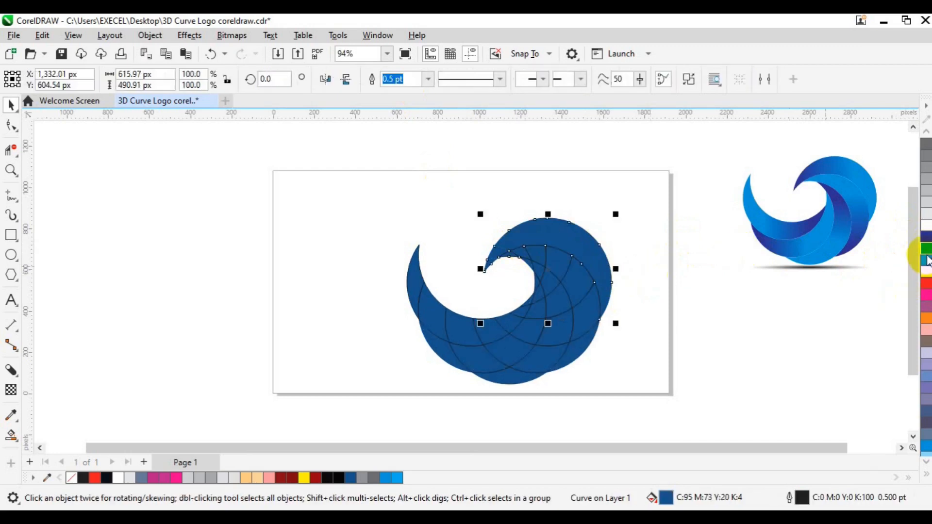
click(927, 260)
click(621, 320)
Step: Weld the right-hand regions of the second crescent, just inside the light blue one
click(586, 355)
shift+click(581, 318)
shift+click(575, 287)
click(399, 82)
click(679, 275)
Step: Weld the second crescent's upper regions and inner tip with its right-hand part to form one shape
click(507, 253)
shift+click(536, 253)
drag(538, 259, 563, 268)
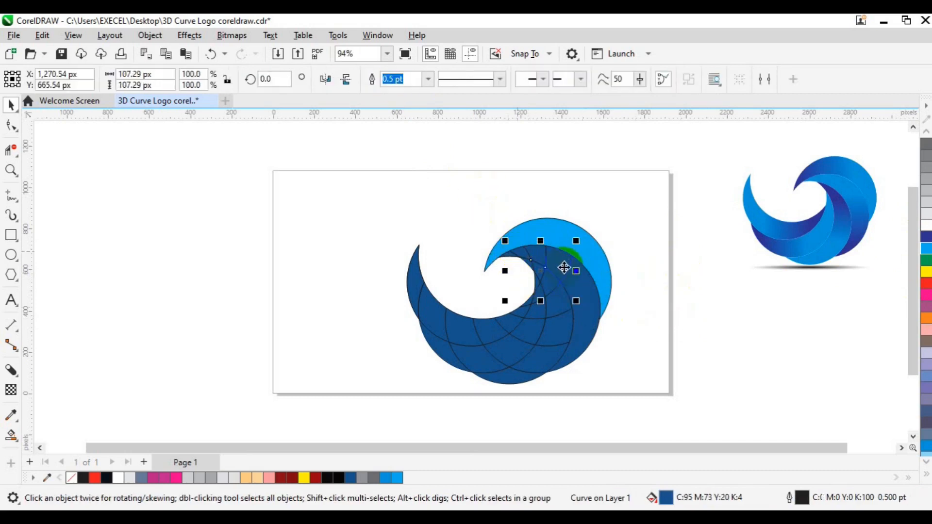
shift+click(593, 302)
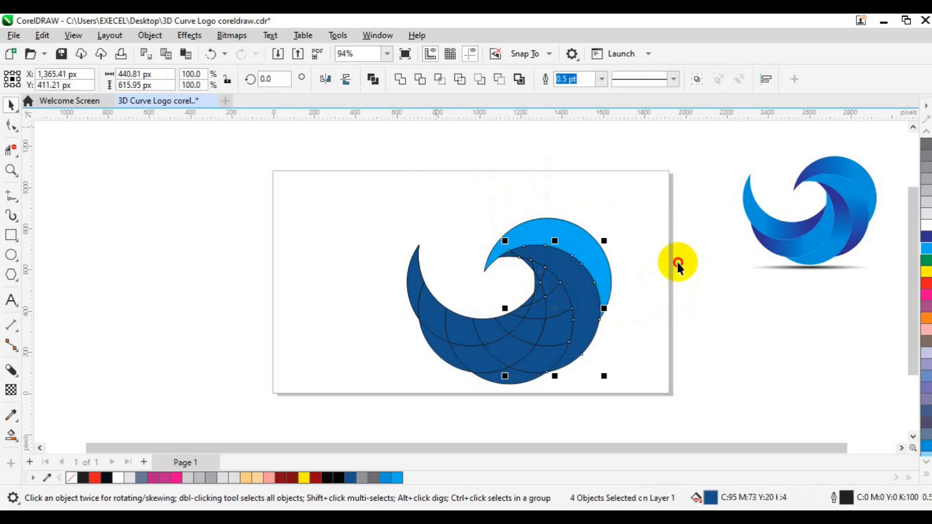
click(510, 260)
click(509, 254)
shift+click(547, 257)
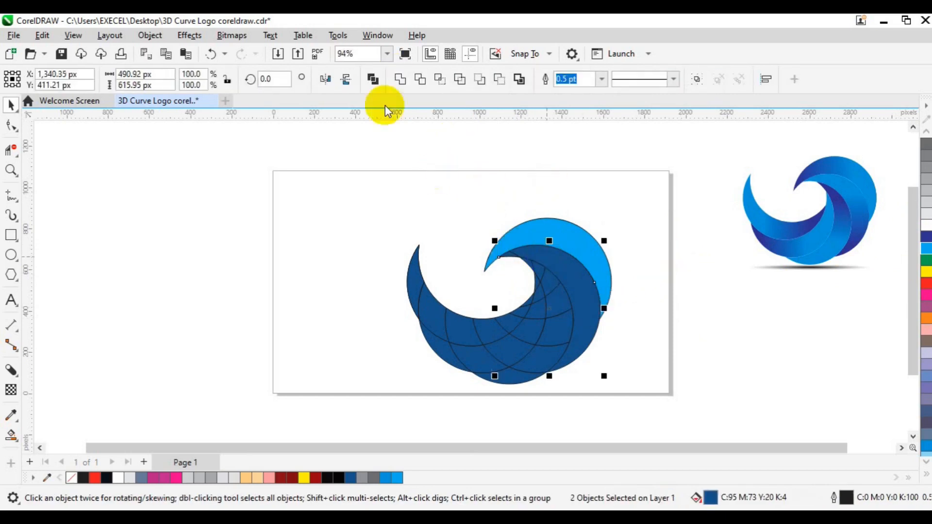
click(706, 323)
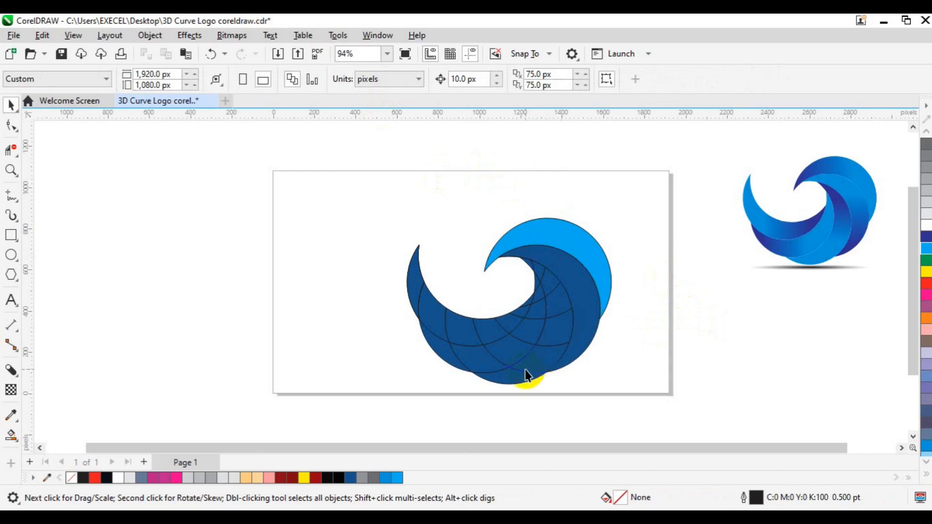
Step: Weld the main regions of the third crescent, running from the inner opening down to the logo's bottom edge
click(531, 384)
click(553, 335)
click(555, 295)
click(401, 79)
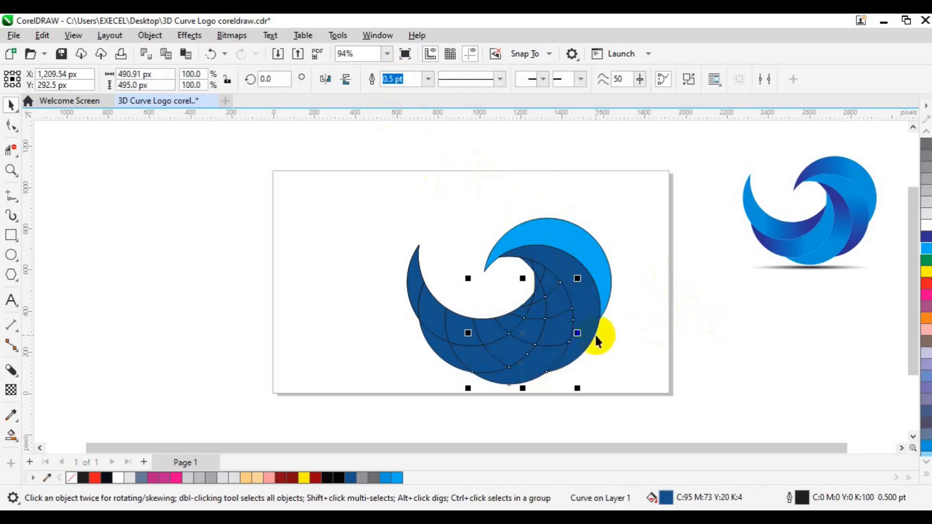
click(697, 321)
Step: Weld the lower and middle regions beside the inner opening to the main part of the third crescent
click(545, 357)
shift+click(536, 369)
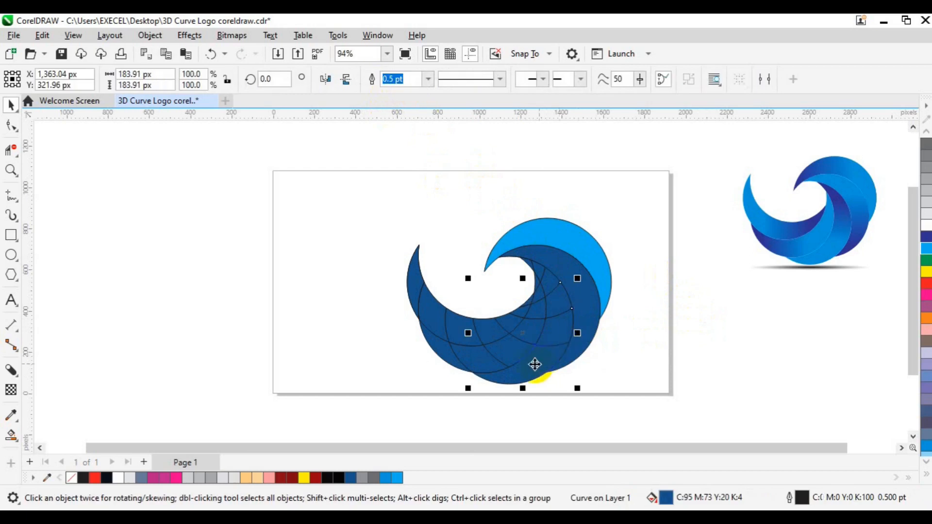
click(399, 80)
click(549, 283)
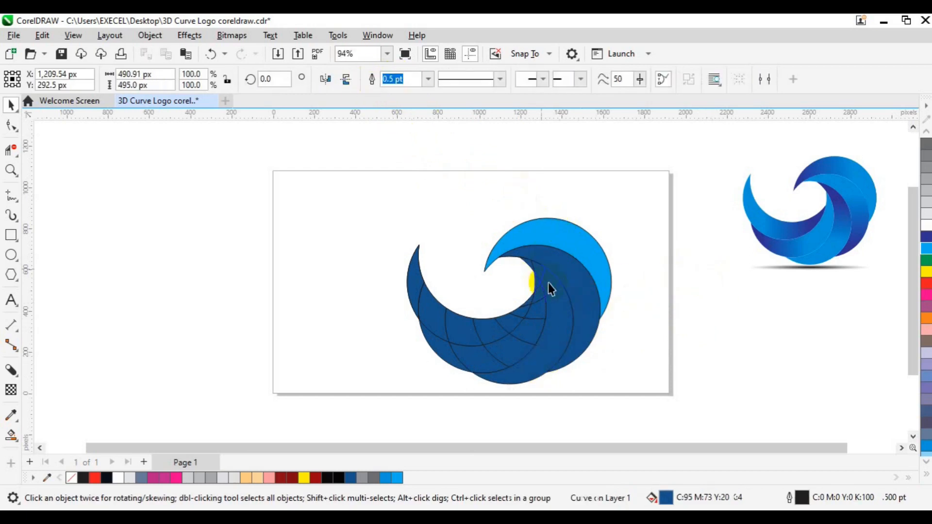
shift+click(556, 327)
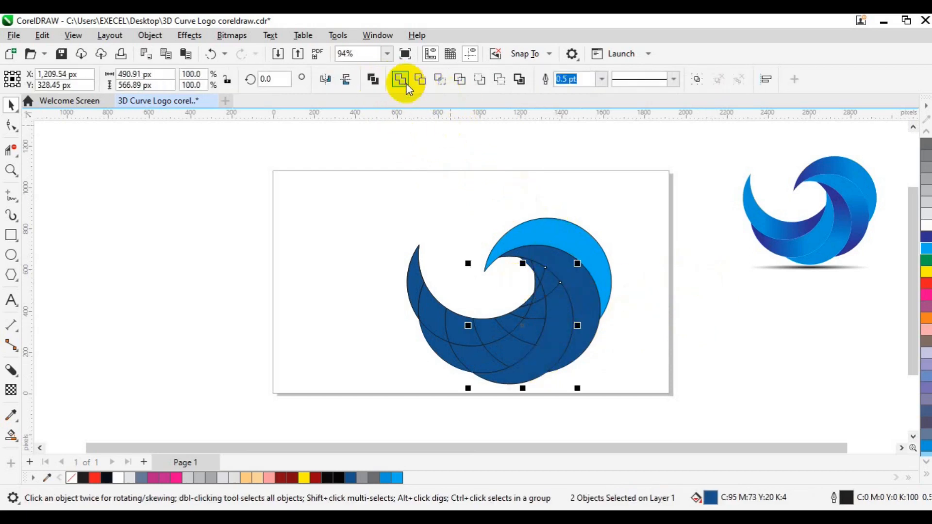
click(521, 266)
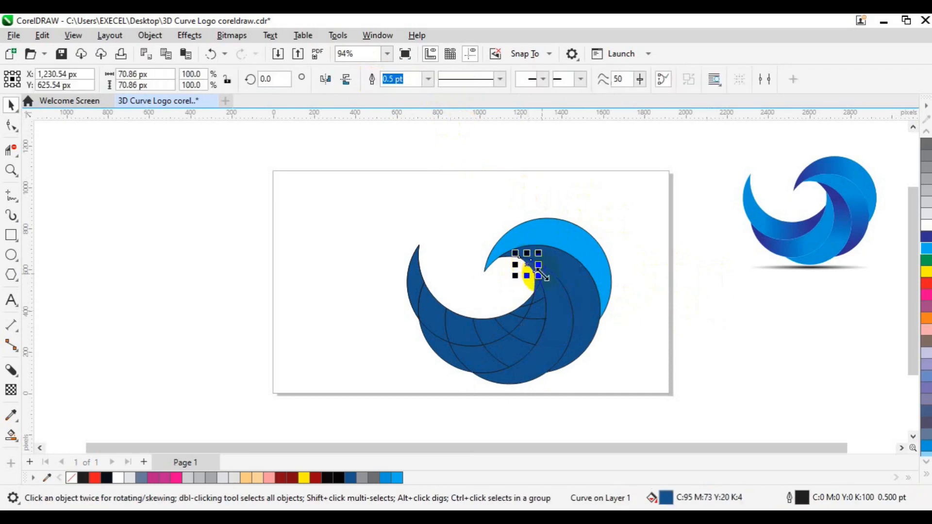
click(540, 265)
click(540, 265)
click(593, 180)
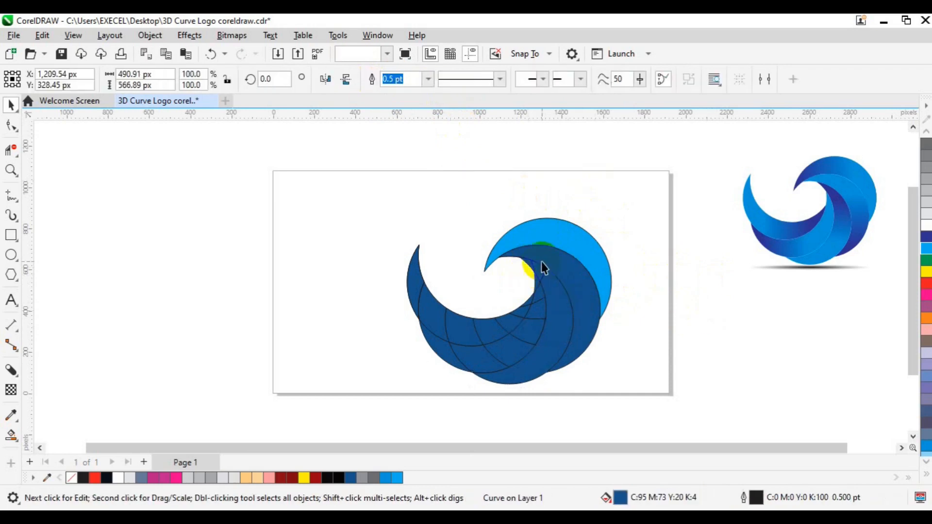
Step: Weld the remaining inner tip pieces into the third crescent and fill the whole shape dark indigo blue
click(540, 269)
shift+click(530, 291)
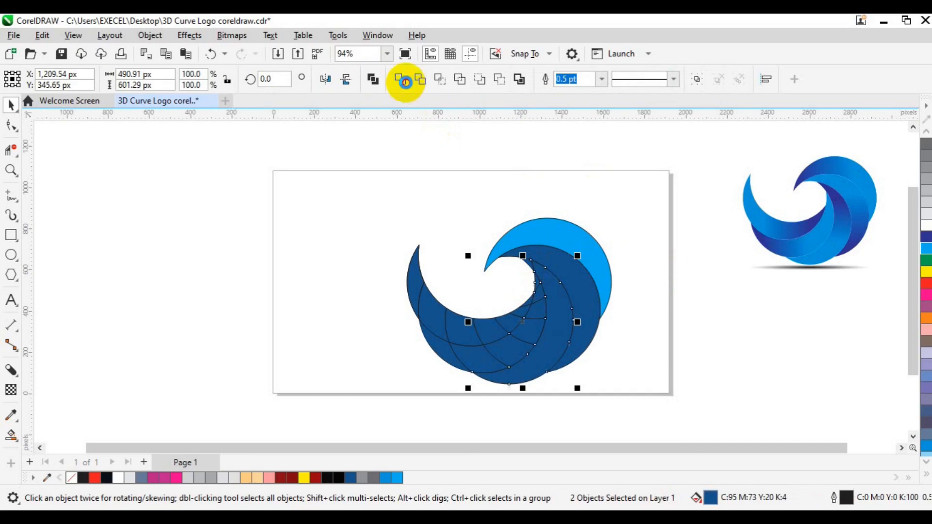
click(518, 263)
click(549, 301)
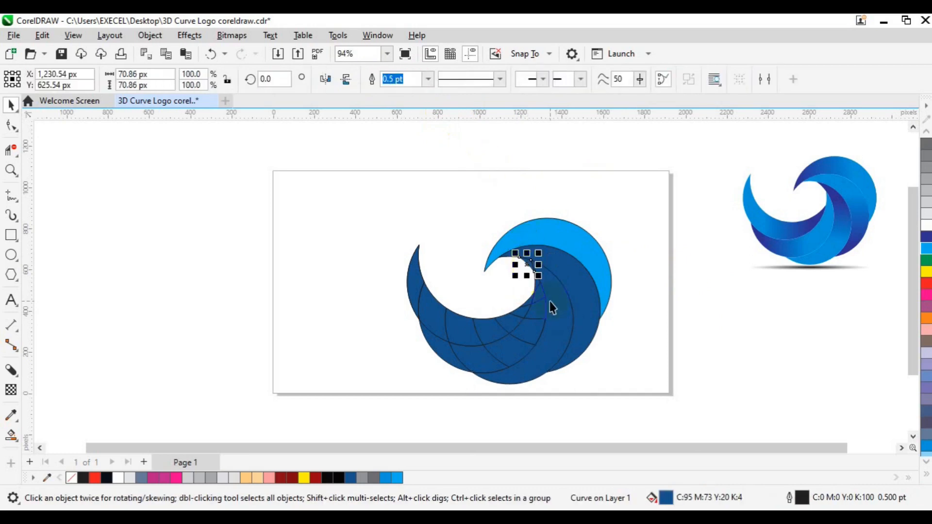
shift+click(549, 300)
click(407, 89)
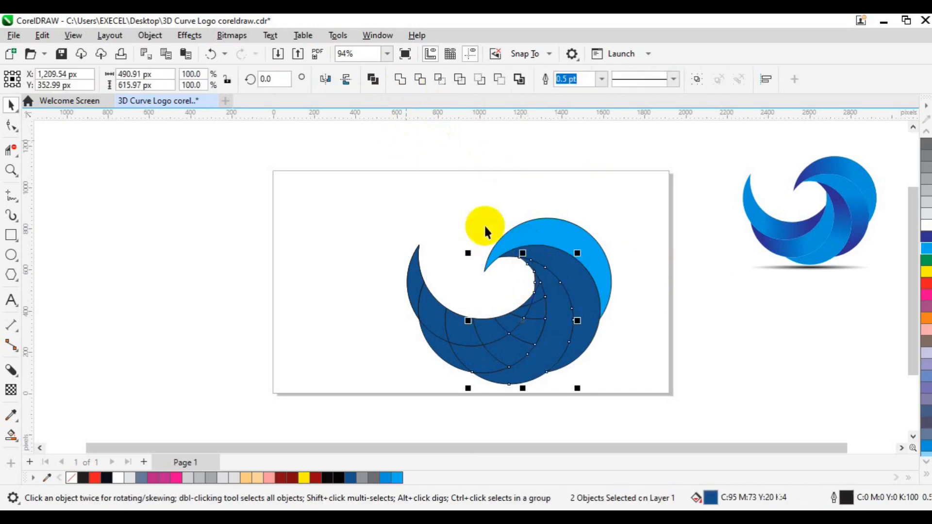
click(926, 238)
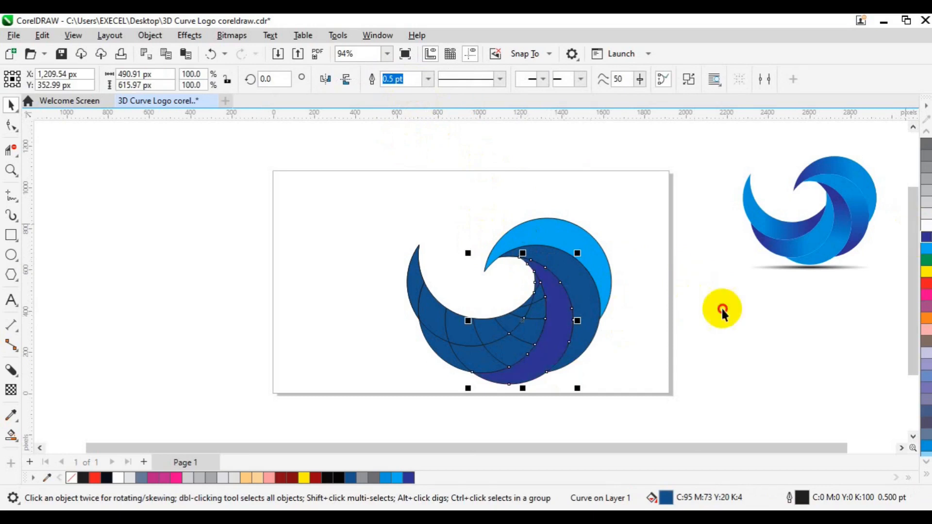
Step: Weld the regions of the fourth crescent along the logo's lower-left edge into one shape
click(429, 352)
click(478, 368)
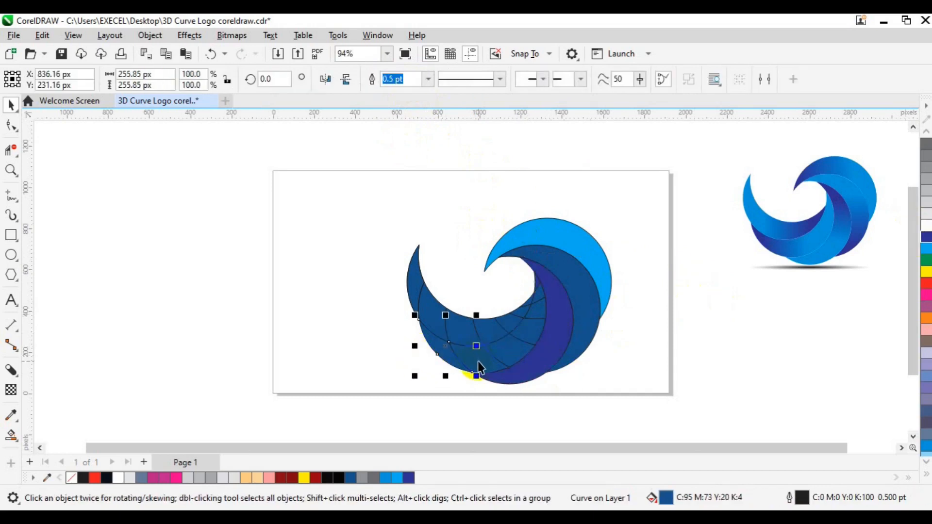
shift+click(515, 358)
click(642, 264)
Step: Weld the fourth crescent's right-hand regions near the inner opening and join them with its lower part
click(534, 330)
shift+click(540, 308)
shift+click(540, 298)
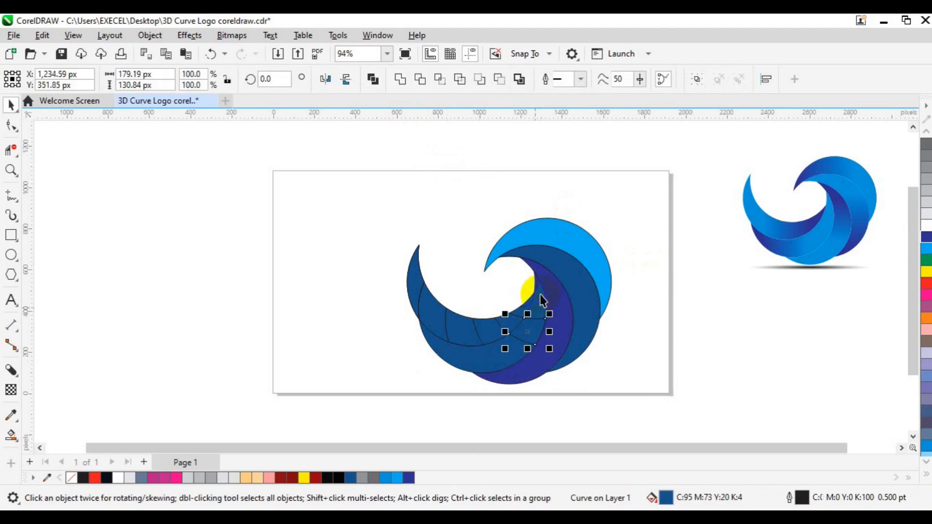
shift+click(539, 292)
click(399, 78)
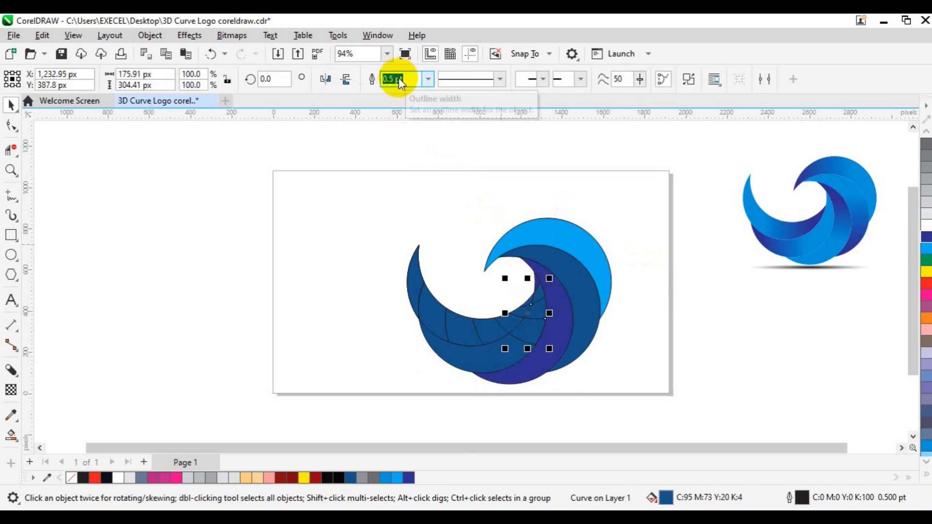
shift+click(441, 358)
click(400, 81)
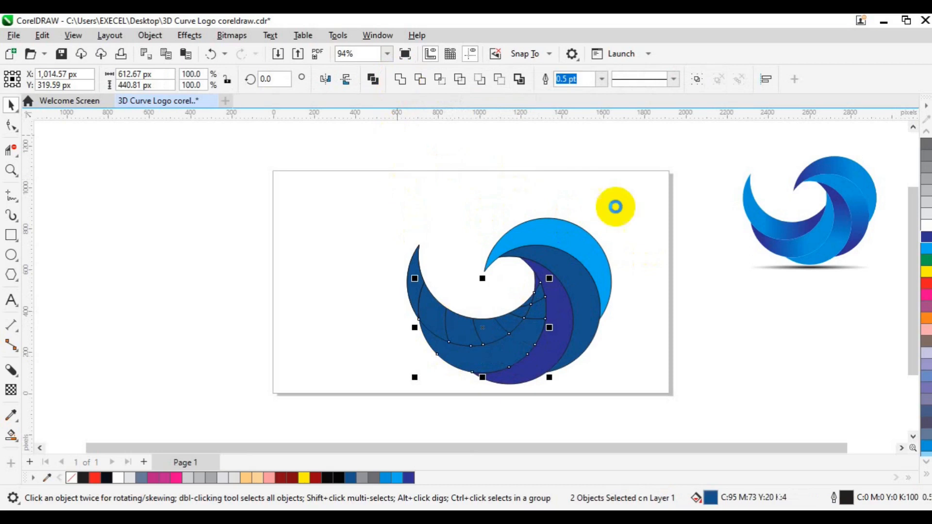
click(615, 208)
Step: Weld the small upper regions beside the inner opening to the fourth crescent and remove its outline
click(538, 311)
click(541, 293)
click(541, 292)
scroll(541, 292, up, 1)
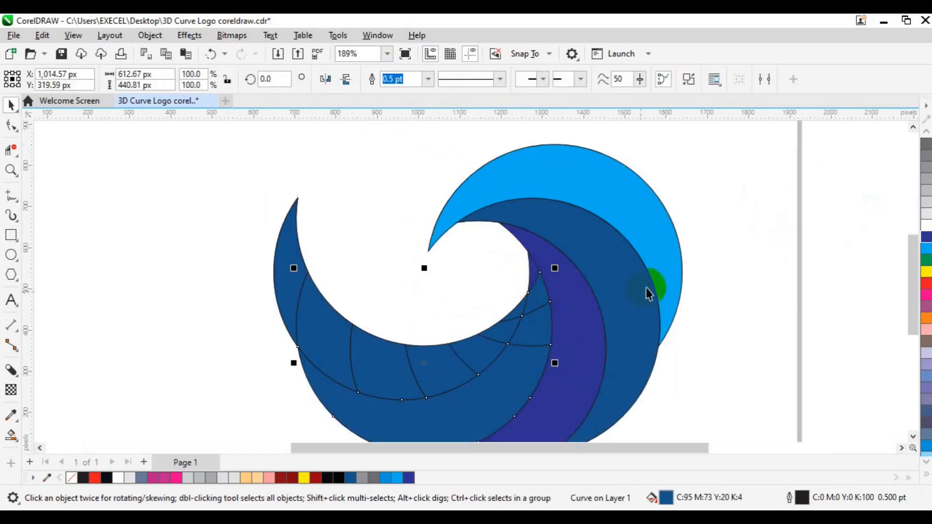
click(753, 221)
click(534, 295)
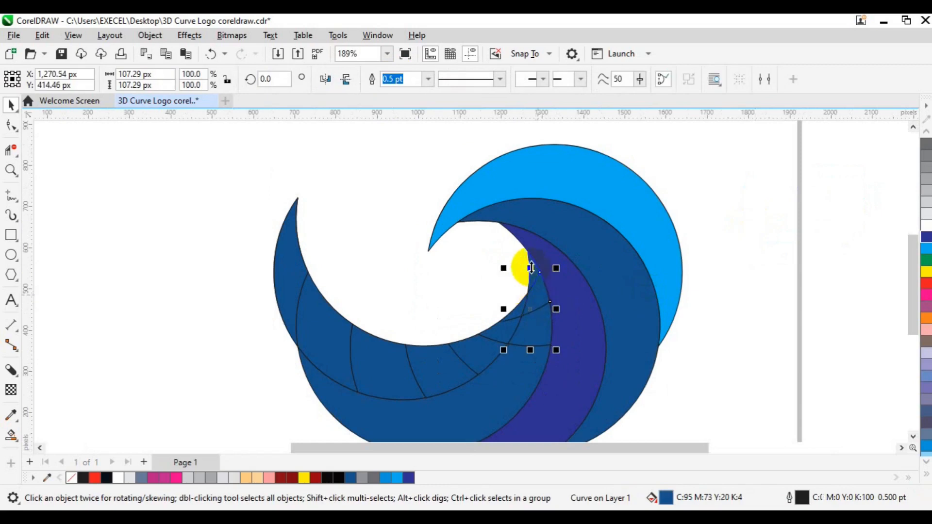
click(396, 77)
shift+click(501, 386)
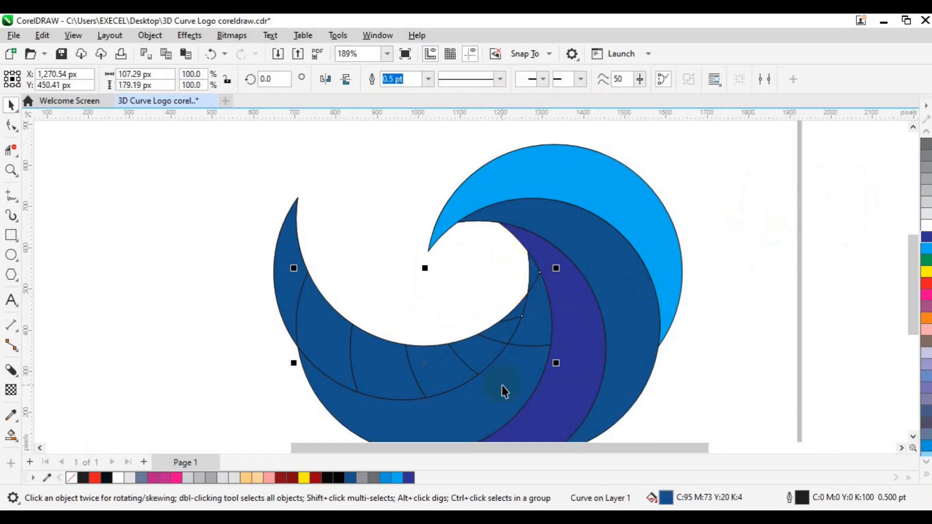
click(400, 79)
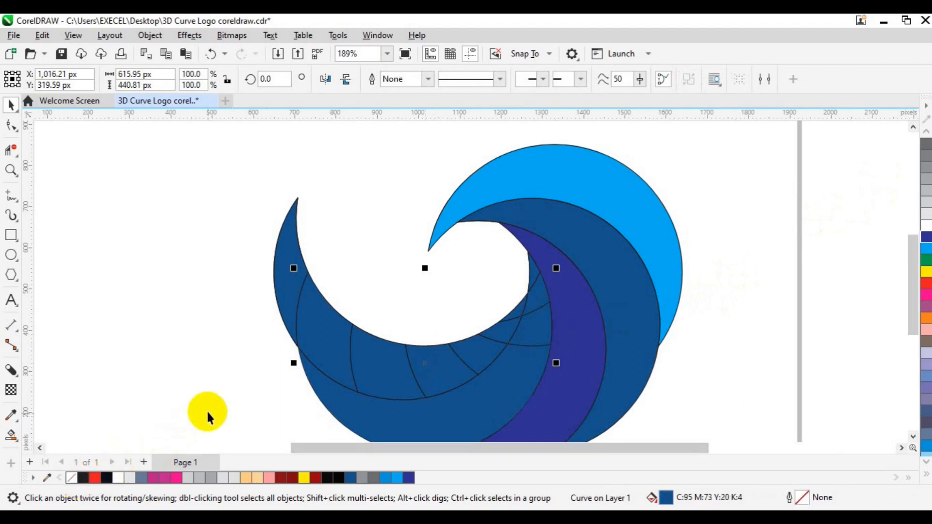
Step: Weld the leftover middle and tip pieces into the fourth crescent and fill it green
click(529, 336)
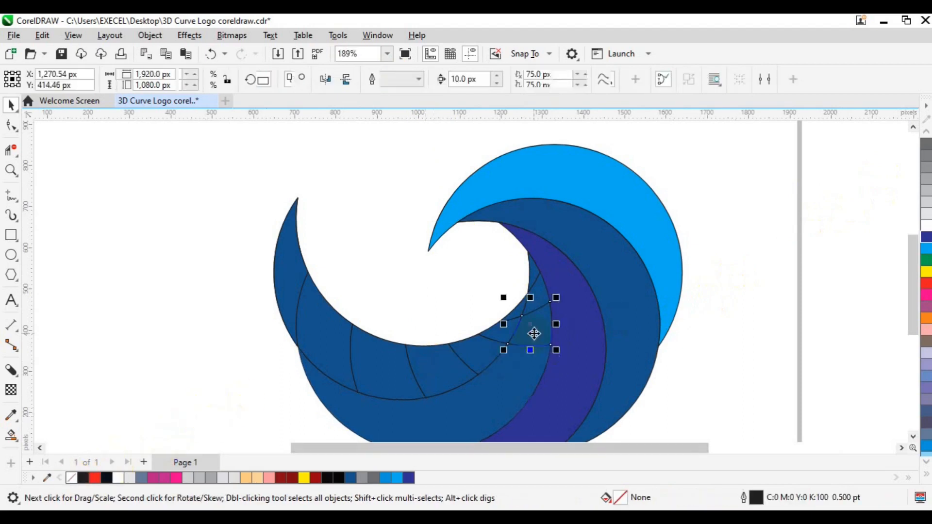
shift+click(459, 196)
click(395, 79)
click(534, 270)
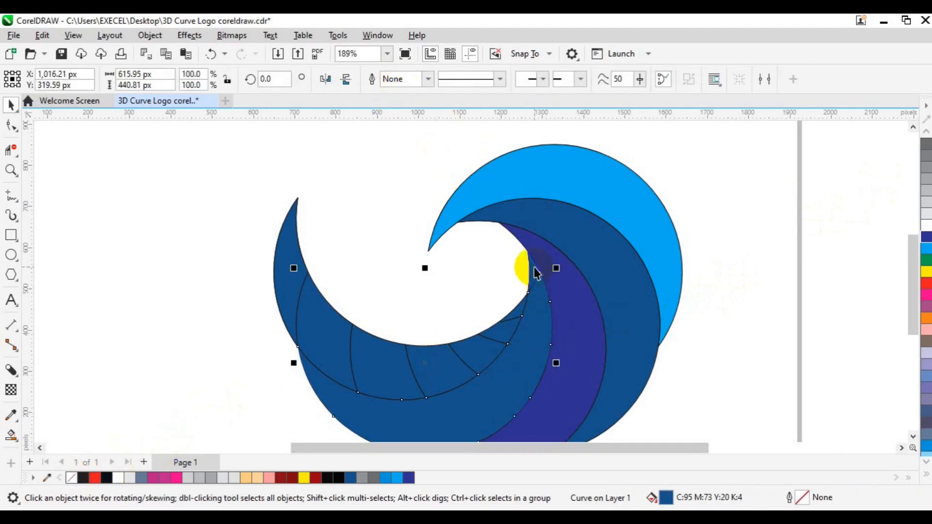
shift+click(531, 334)
click(397, 79)
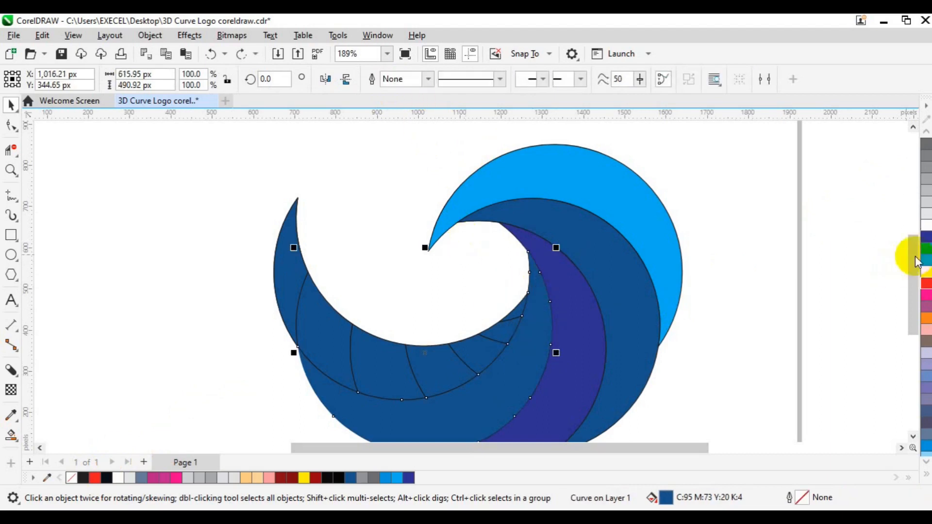
click(925, 260)
Step: Select the regions of the innermost left crescent, from its right tip to its upper-left tip, and weld them
click(519, 309)
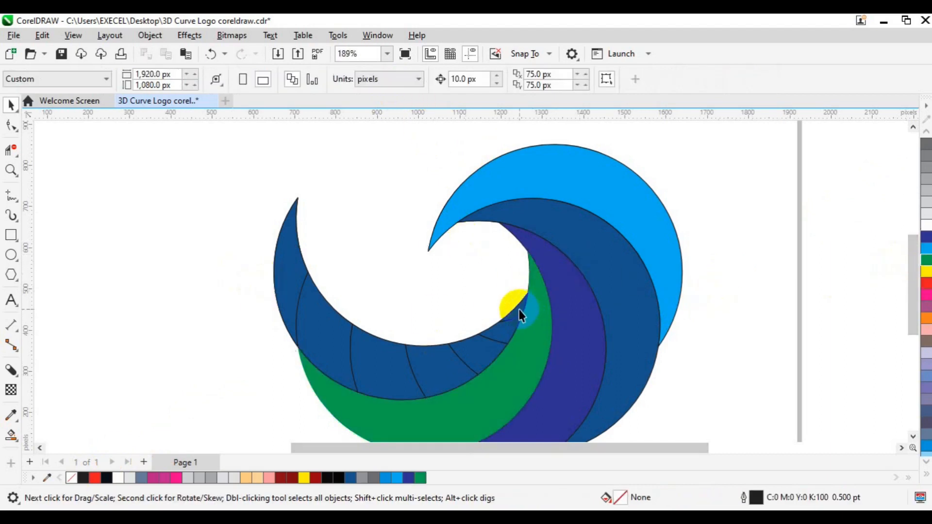
shift+click(431, 375)
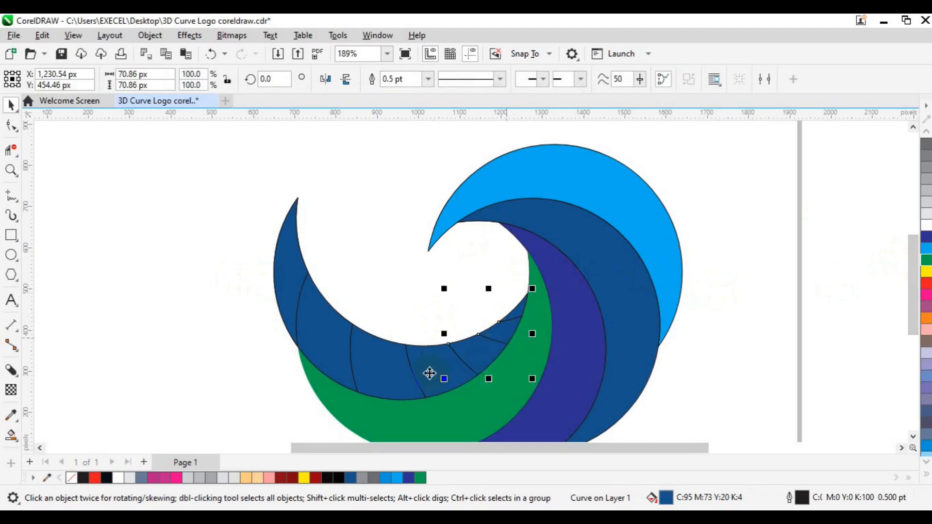
shift+click(285, 297)
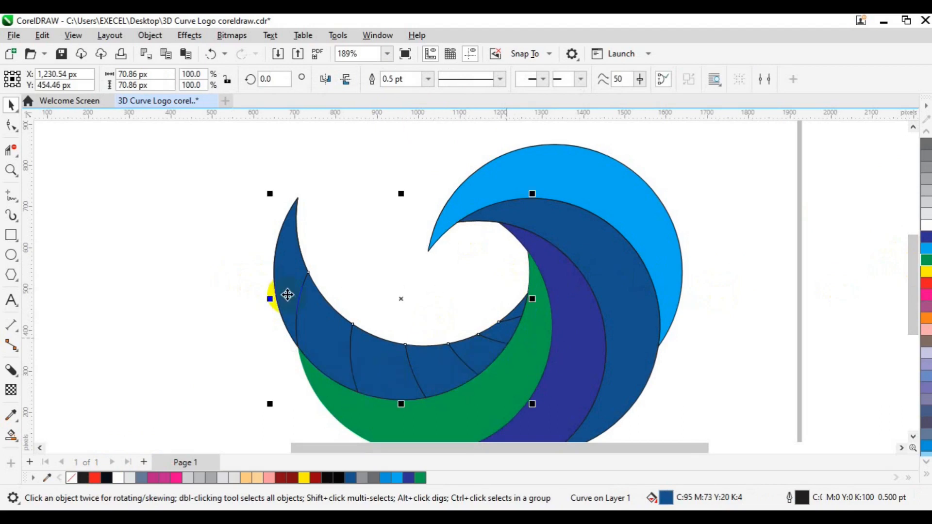
click(410, 86)
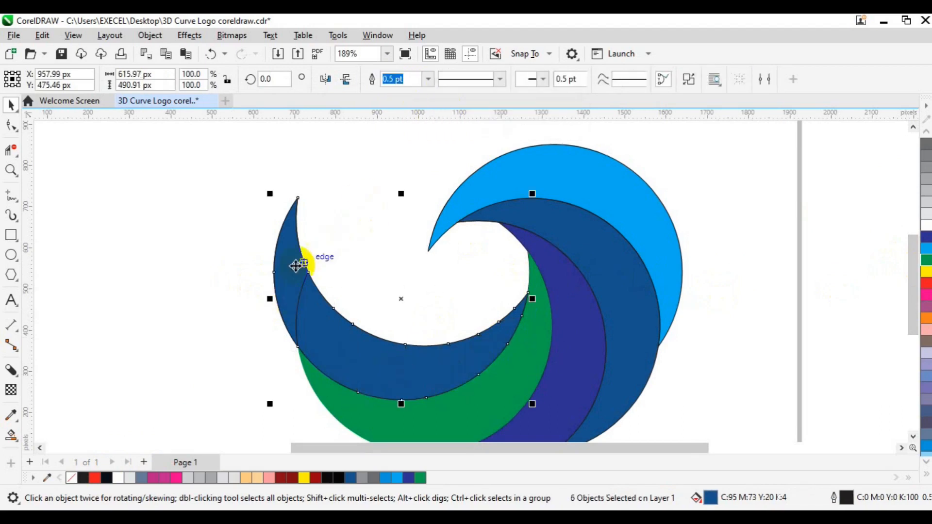
click(286, 314)
key(Escape)
click(284, 291)
drag(283, 290, 247, 299)
key(ctrl+z)
Step: Weld the leftover pieces of the innermost left crescent into one shape, fill it light blue and remove its outline
drag(207, 193, 532, 408)
click(403, 81)
click(926, 260)
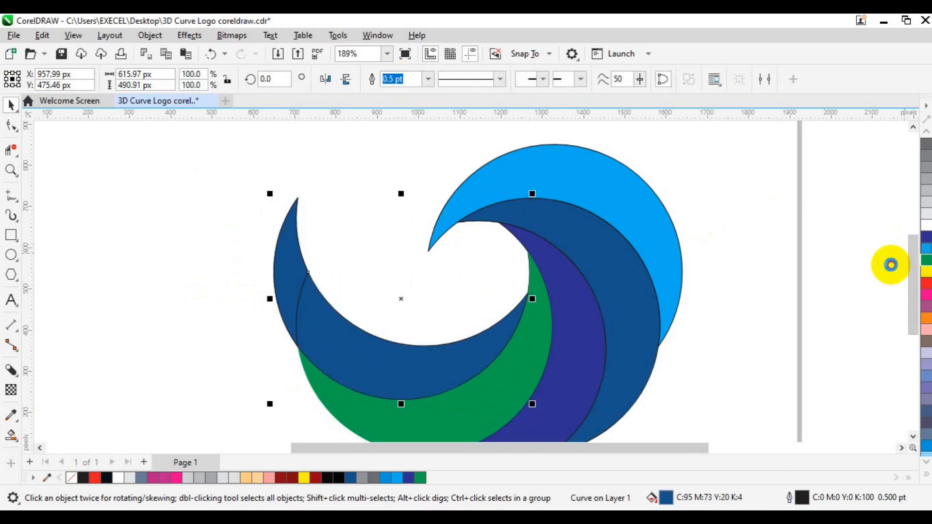
shift+click(339, 345)
click(401, 81)
right_click(70, 477)
Step: Select all the crescents of the new logo and remove their outlines
scroll(189, 403, down, 1)
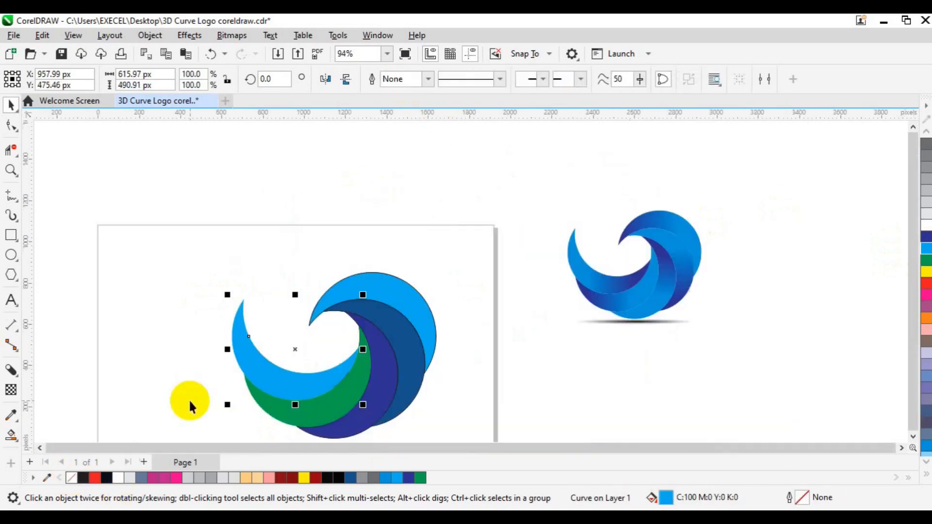
scroll(188, 398, down, 1)
key(h)
drag(266, 386, 451, 324)
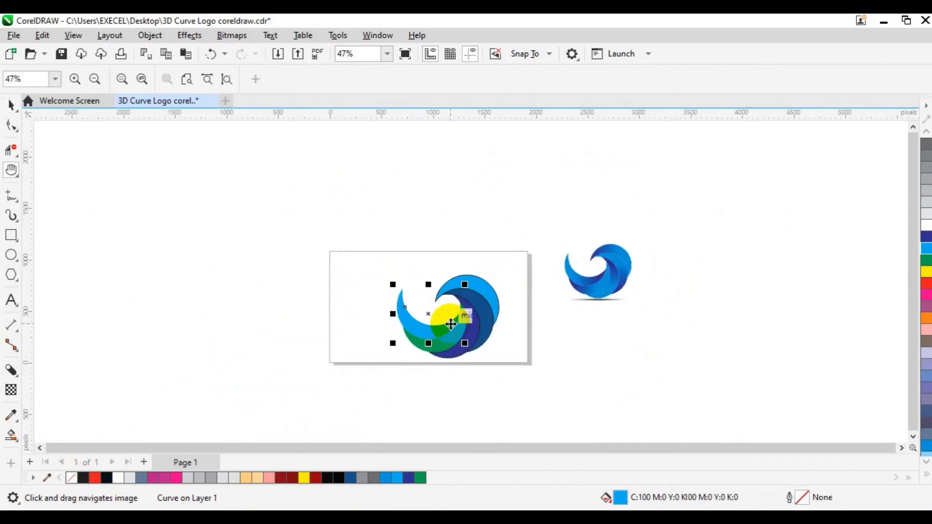
key(space)
scroll(450, 324, up, 1)
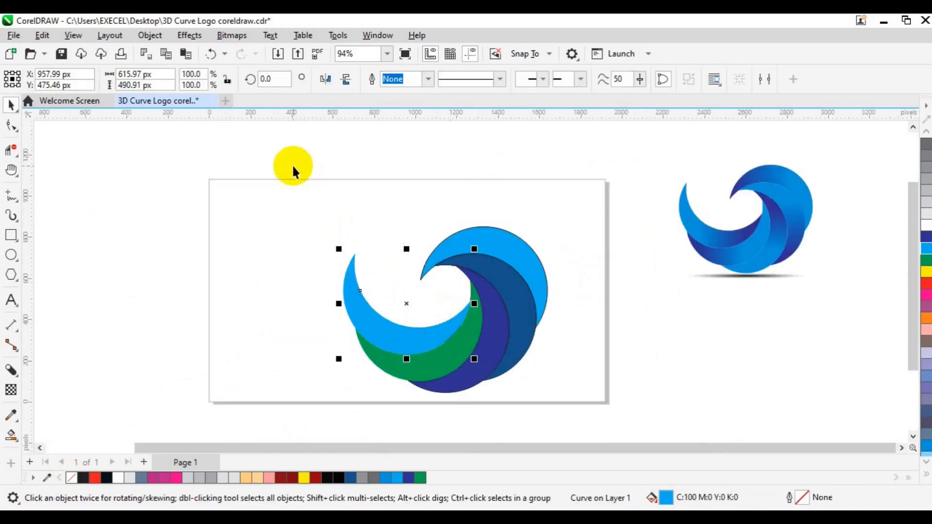
drag(298, 164, 596, 411)
right_click(71, 478)
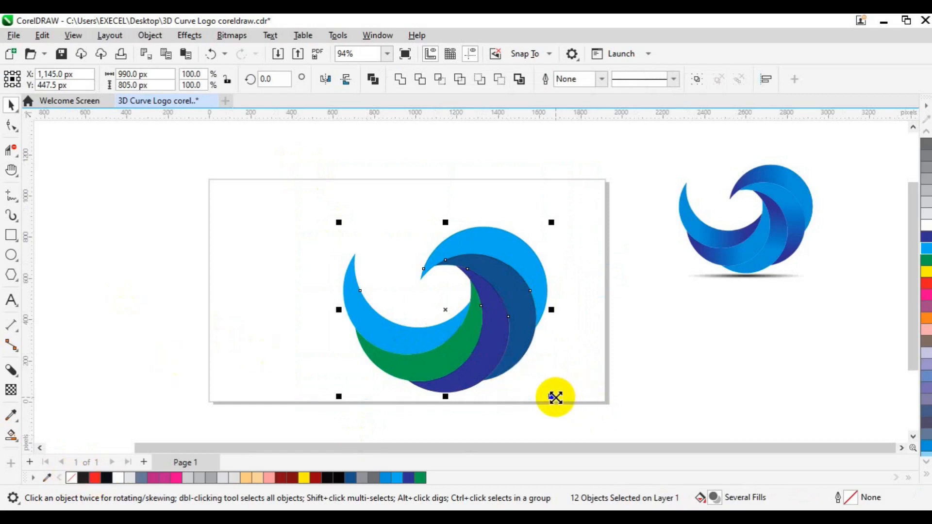
Step: Scale the logo down to about 571 by 464 px, centre it on the page as a group and ungroup it
drag(555, 398, 512, 365)
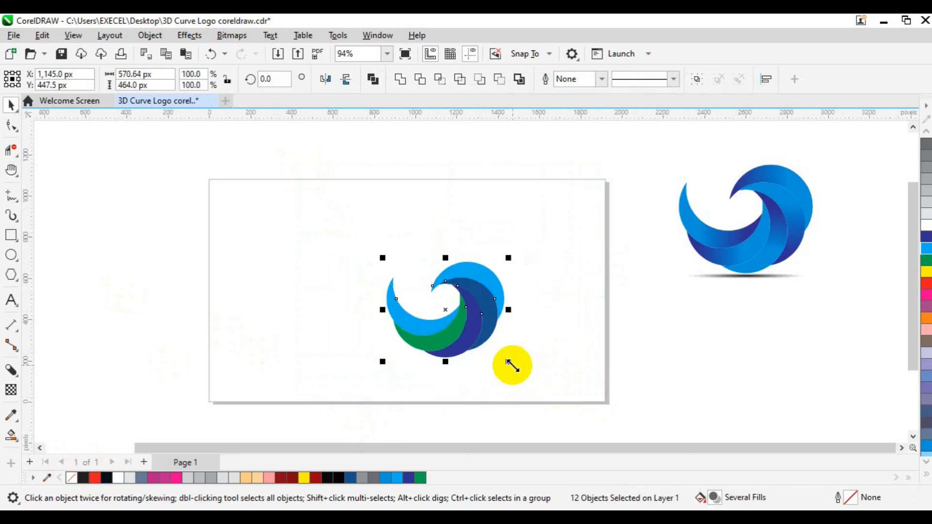
key(ctrl+g)
key(p)
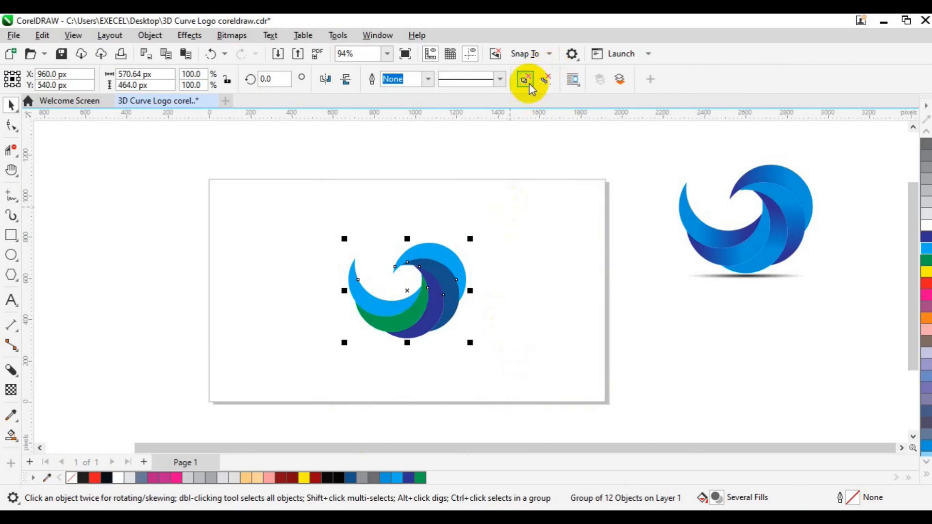
click(526, 82)
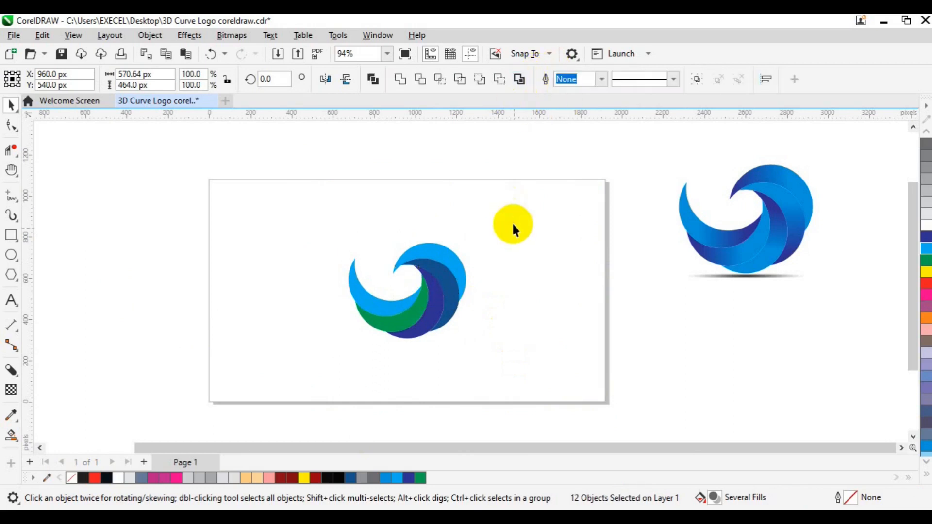
key(Escape)
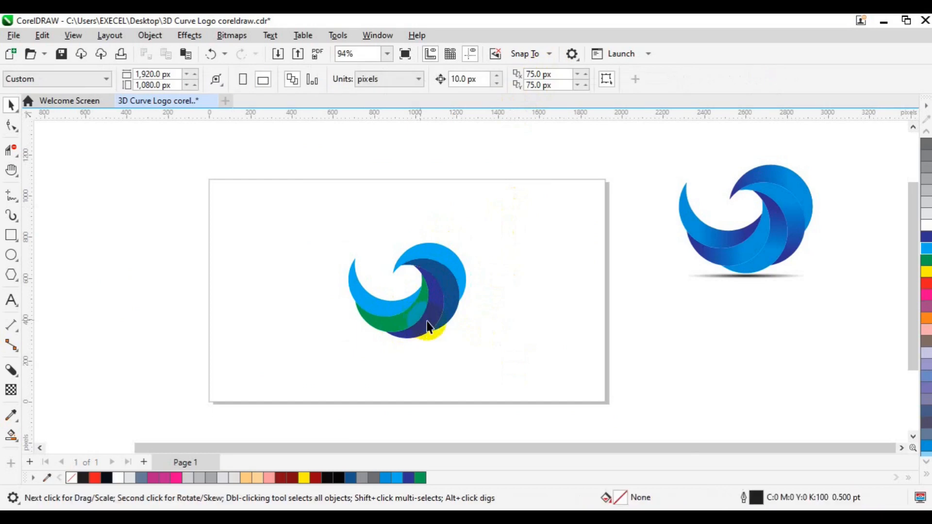
Step: Copy the gradient of the reference logo's outermost upper crescent onto the matching light blue crescent of the new logo using Interactive Fill
drag(428, 326, 365, 348)
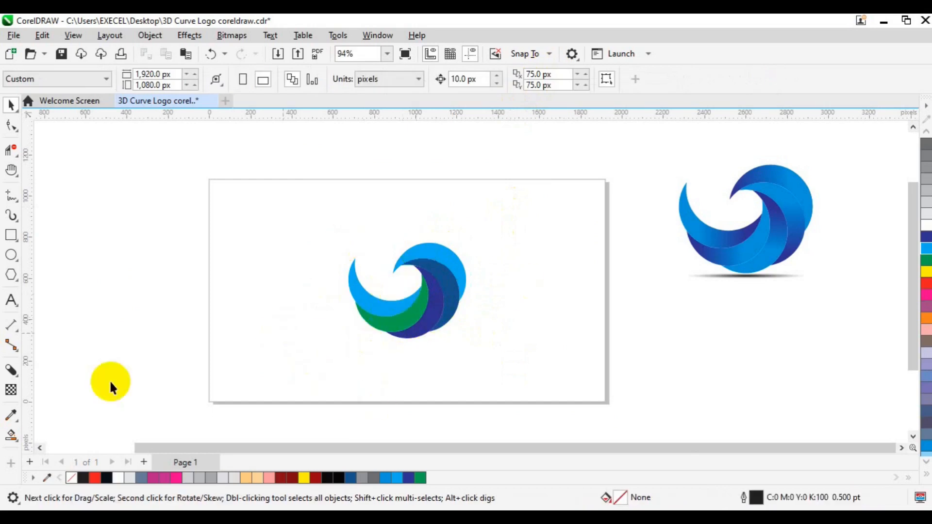
click(14, 441)
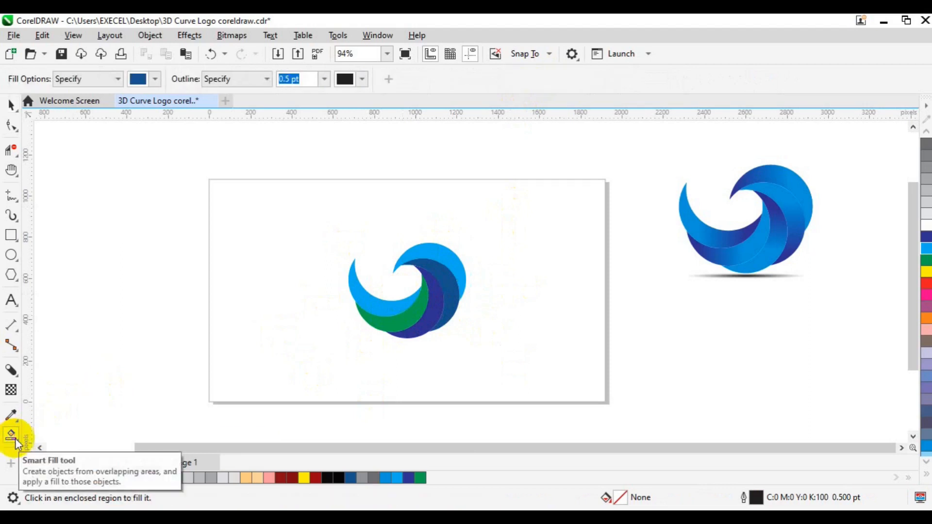
click(11, 438)
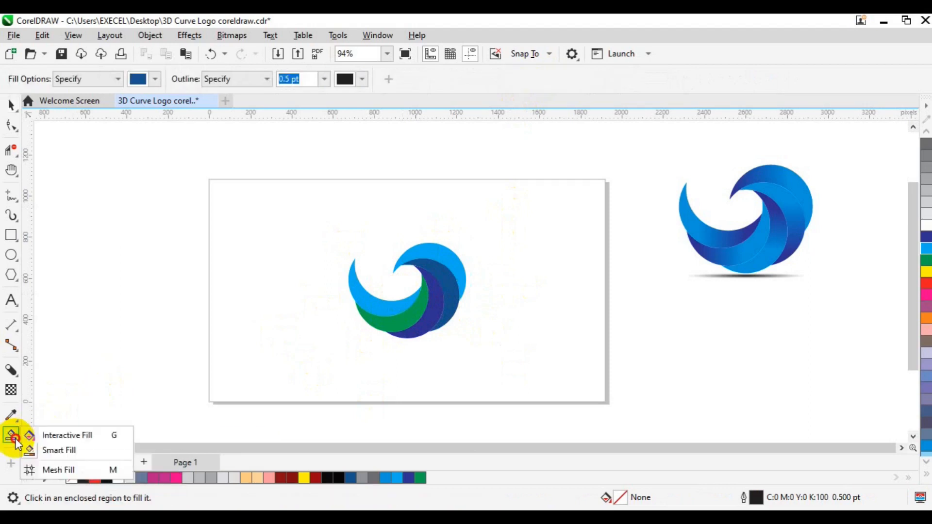
click(68, 435)
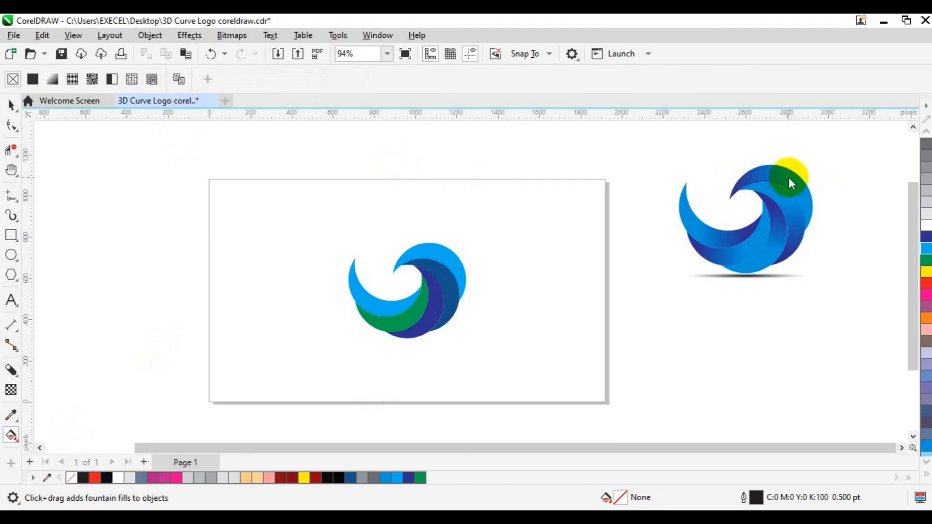
click(450, 263)
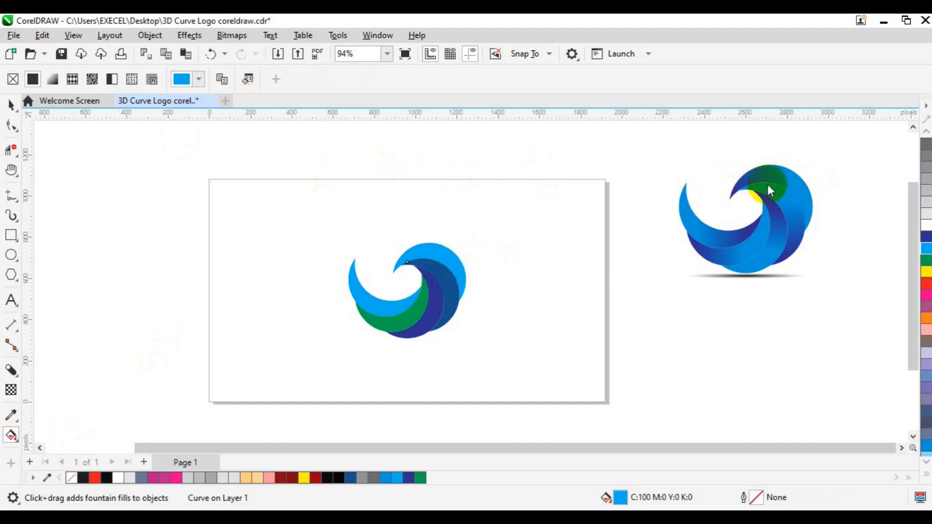
click(772, 175)
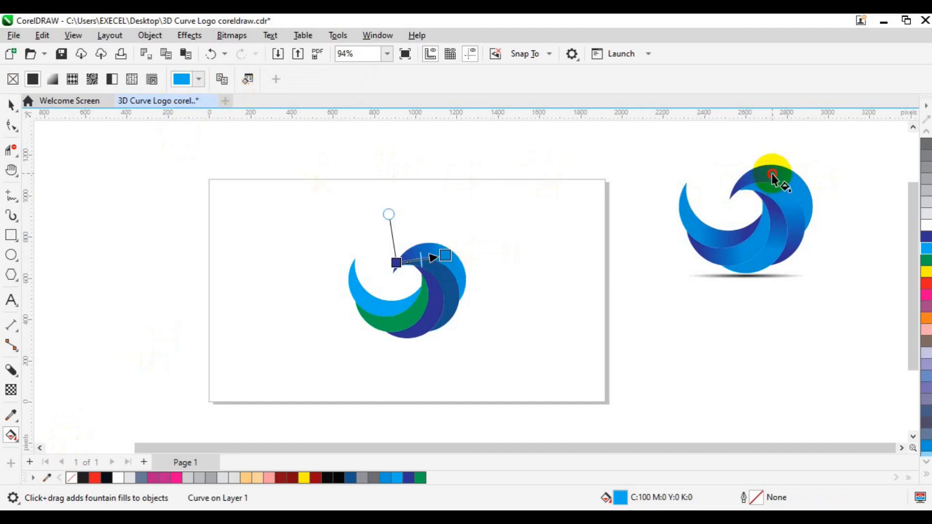
Step: Copy the reference logo's gradients onto the second and third crescents from the right of the new logo
click(450, 305)
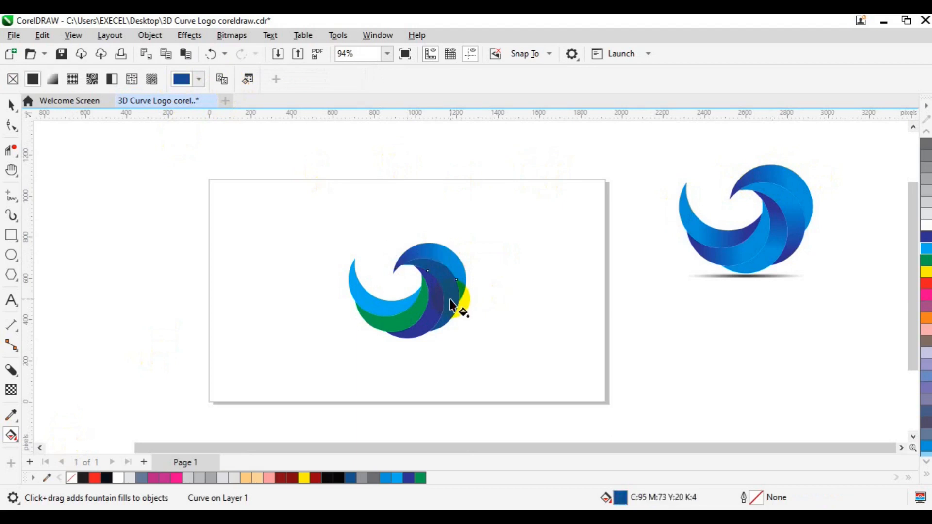
click(223, 78)
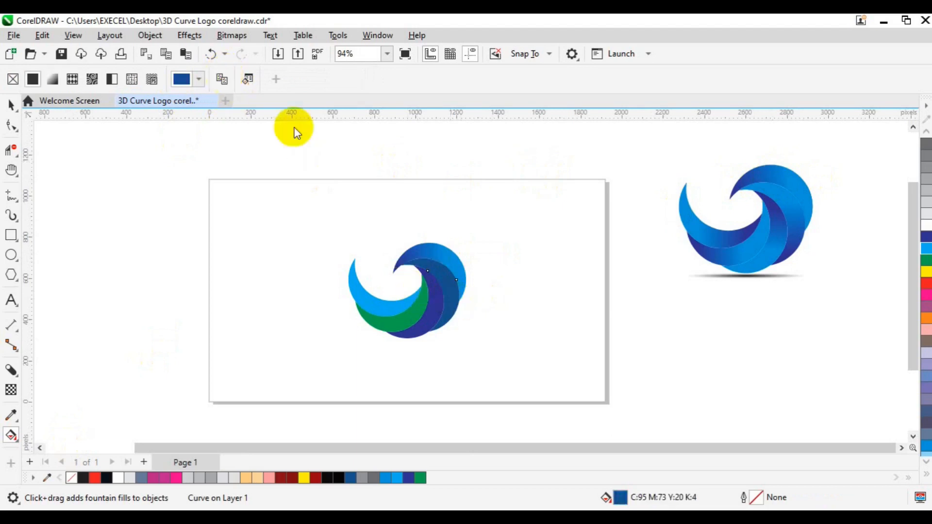
click(791, 210)
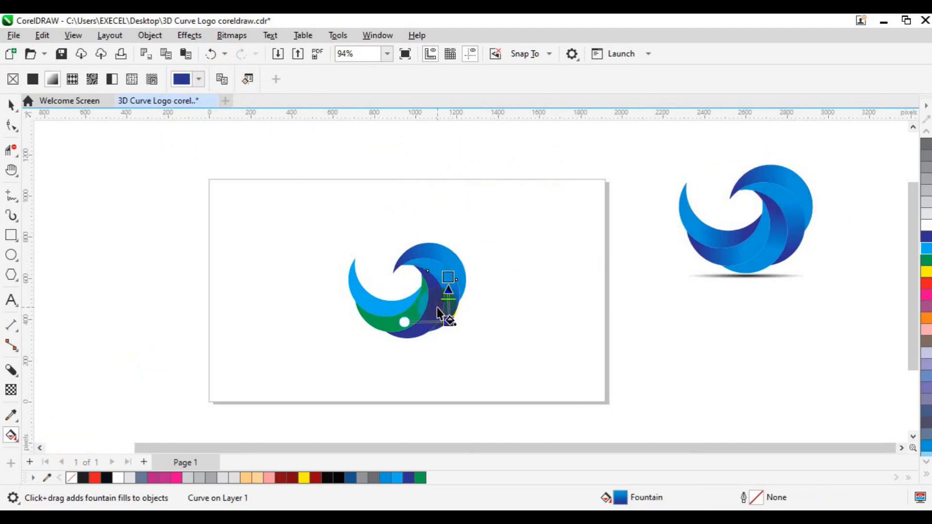
click(221, 78)
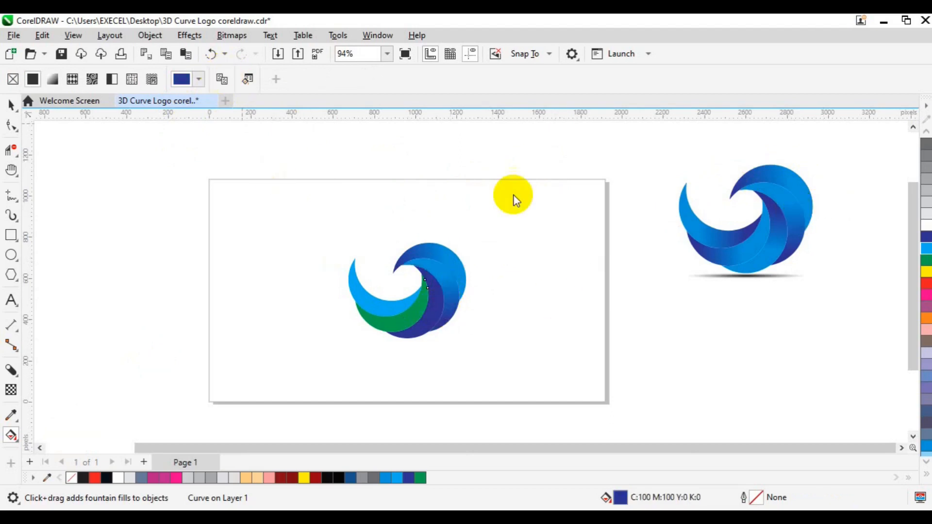
click(764, 242)
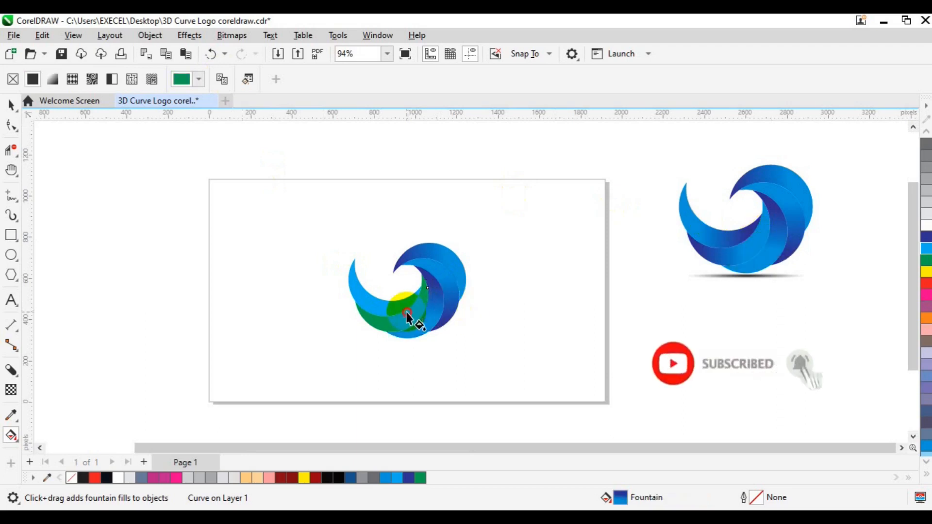
Step: Copy the reference logo's matching gradients onto the green crescent and the innermost left light blue crescent
key(ctrl+z)
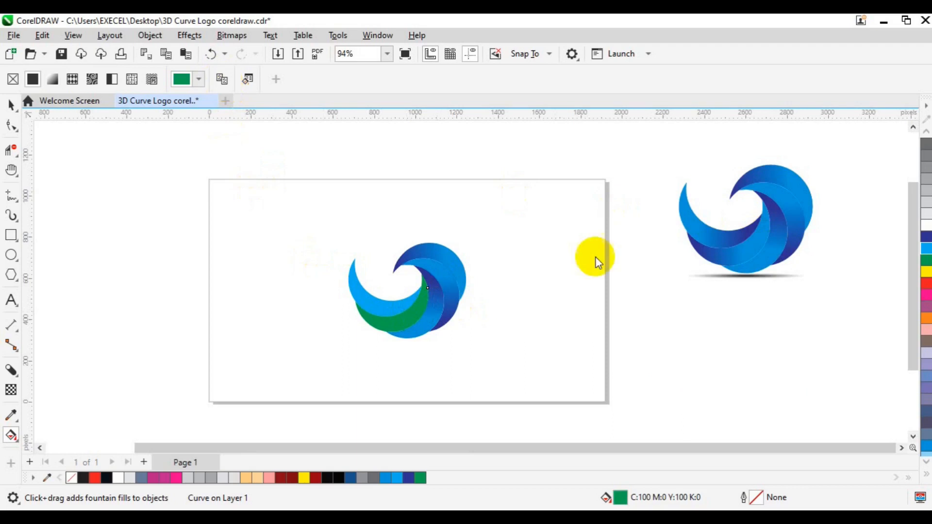
drag(366, 321, 390, 318)
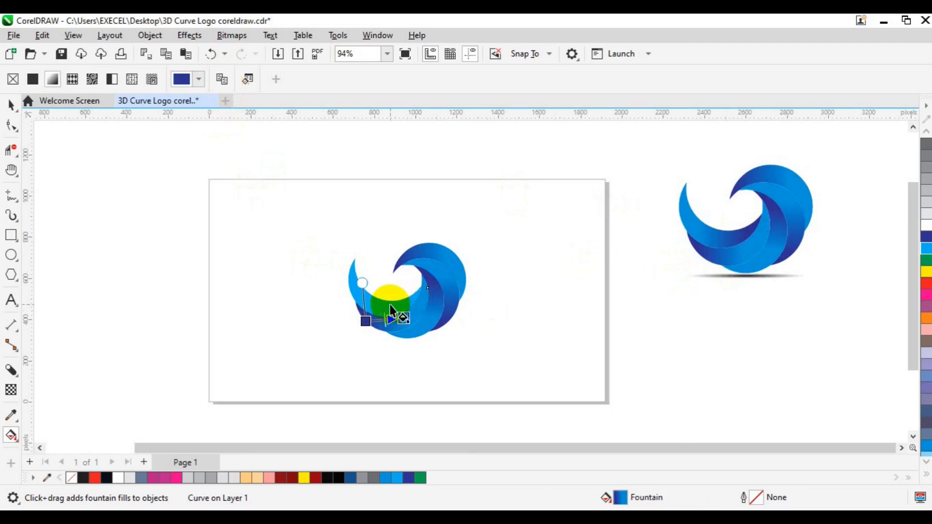
click(390, 305)
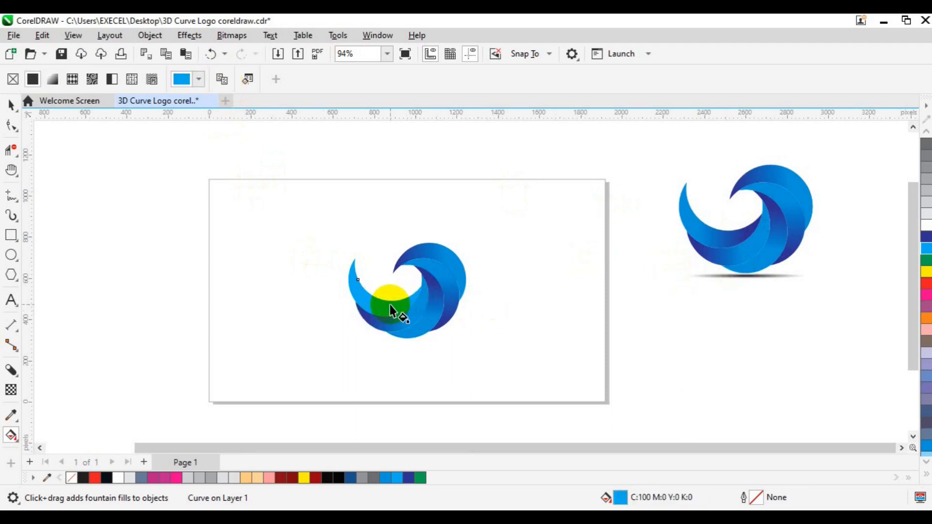
click(225, 80)
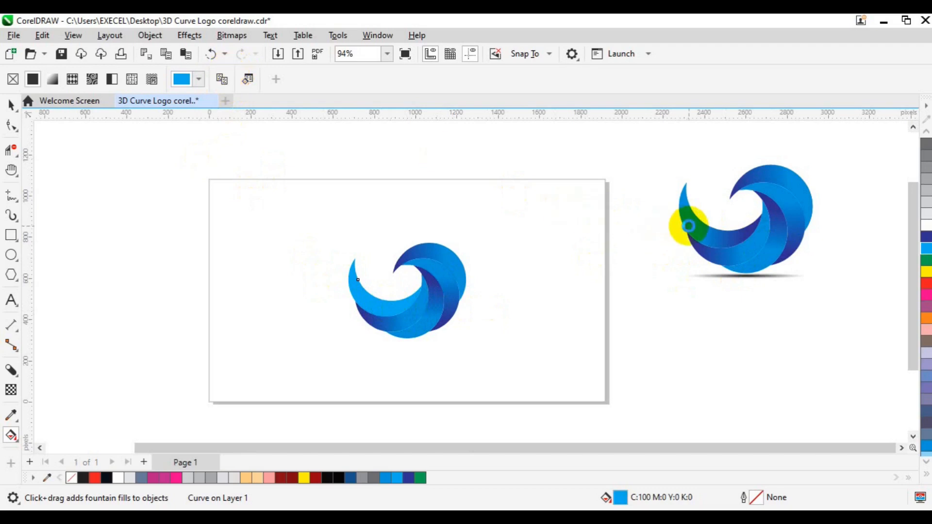
click(688, 226)
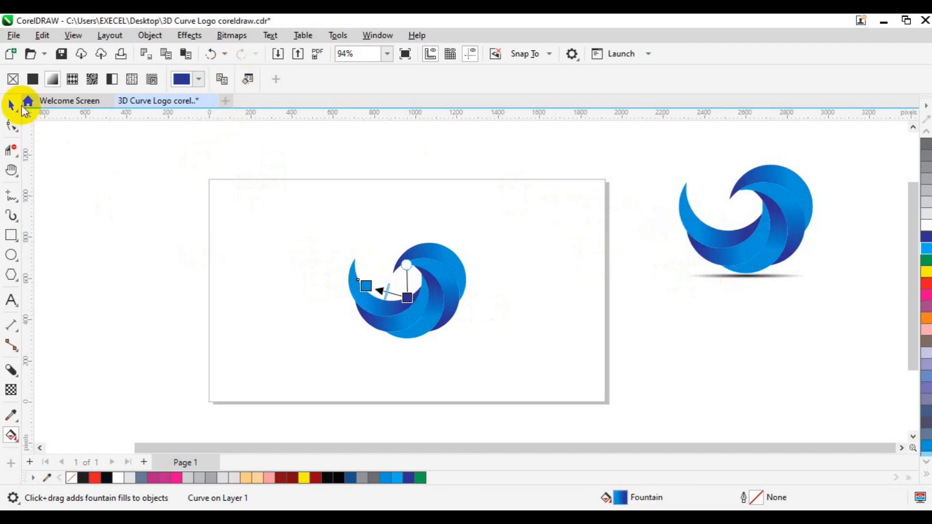
click(10, 104)
click(171, 221)
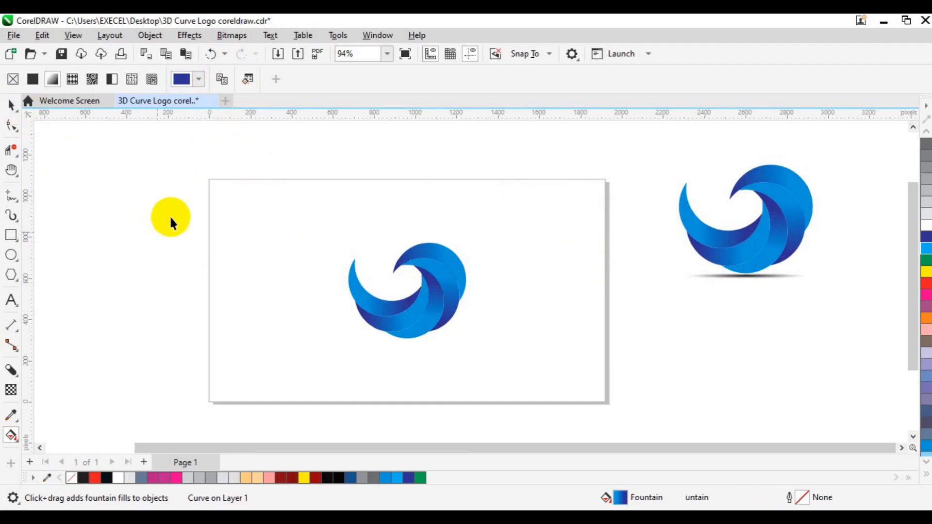
Step: Group all pieces of the new logo and scale the group up from its centre to about 652 by 530 px
drag(174, 213, 506, 368)
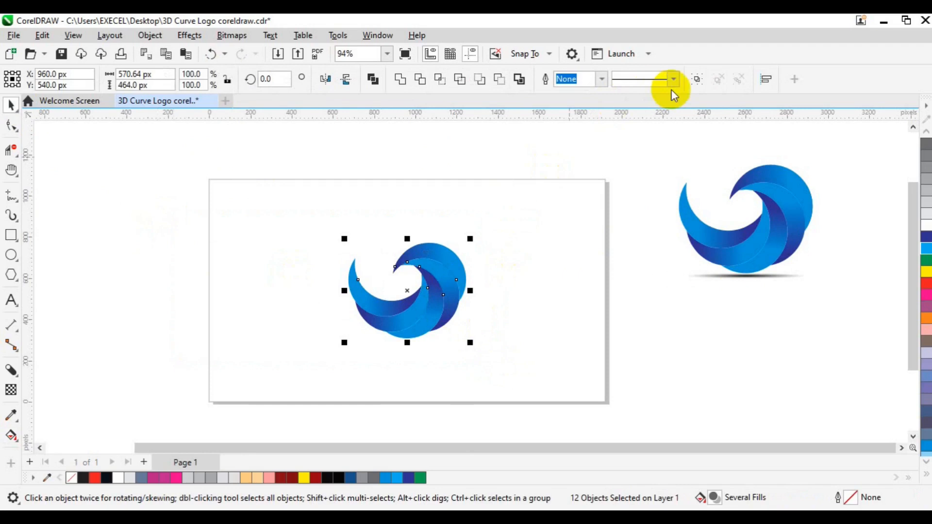
click(692, 88)
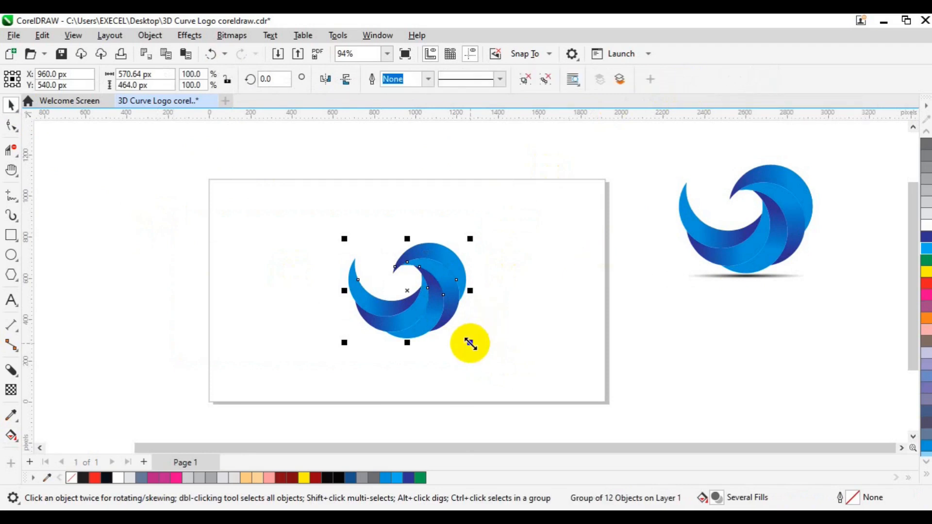
drag(470, 344, 488, 352)
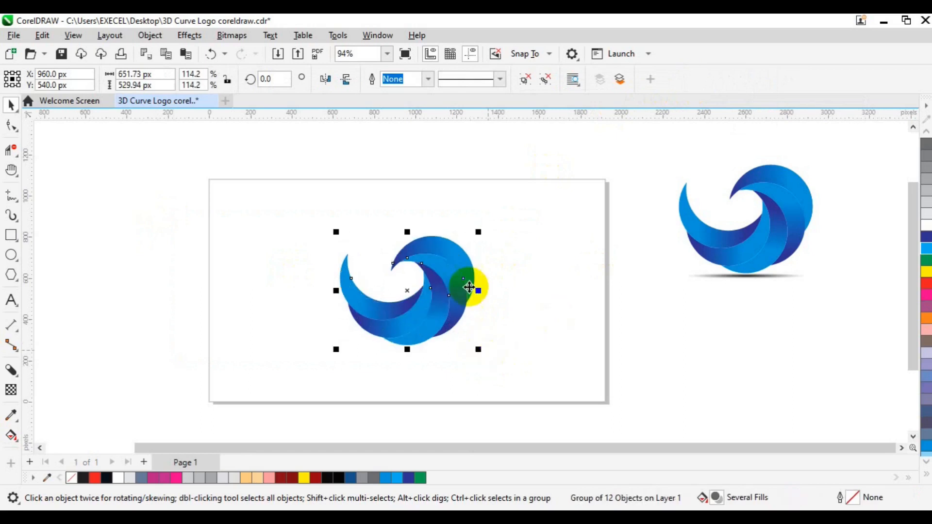
click(290, 338)
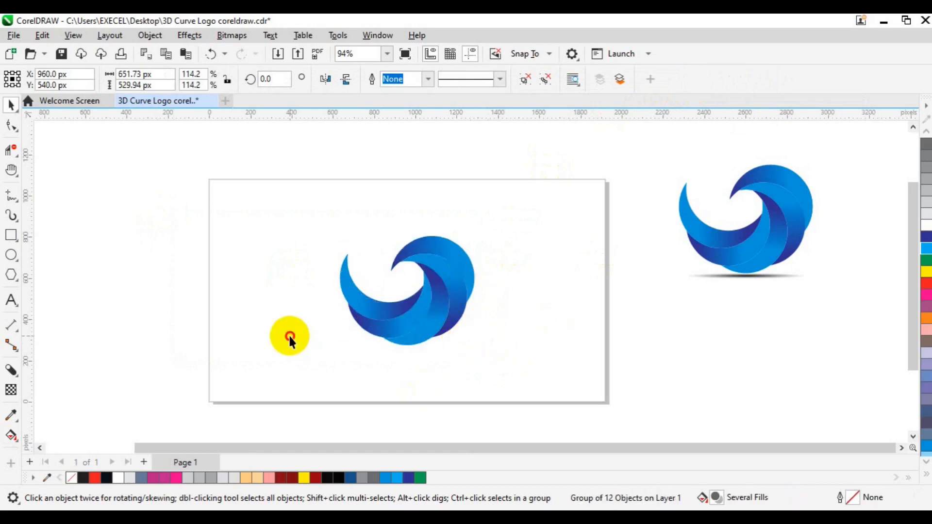
Step: Draw a flat ellipse about 467 by 30 px just below the new logo and fill it black
click(11, 257)
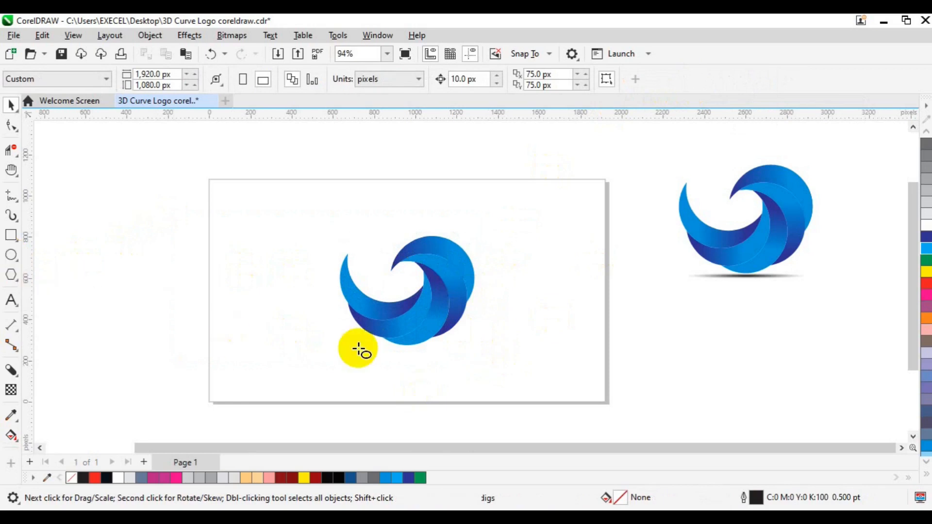
drag(359, 351, 454, 356)
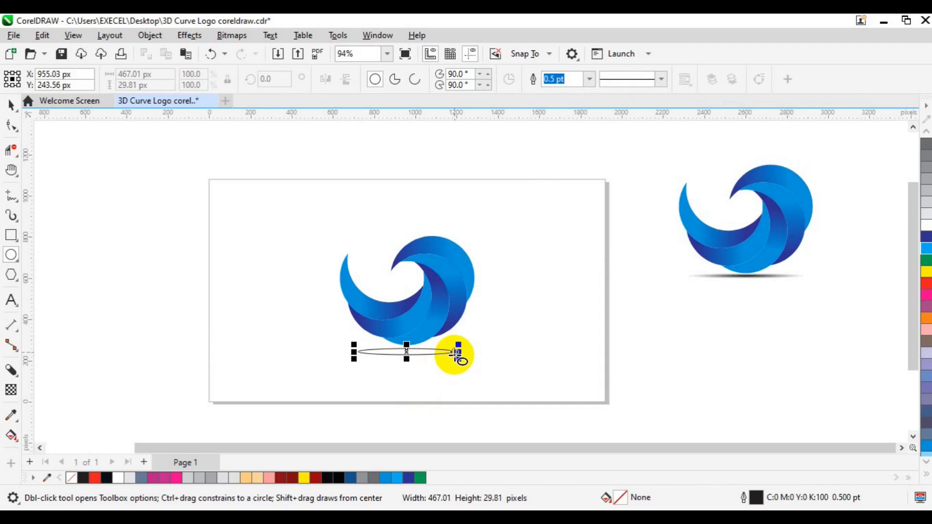
click(339, 478)
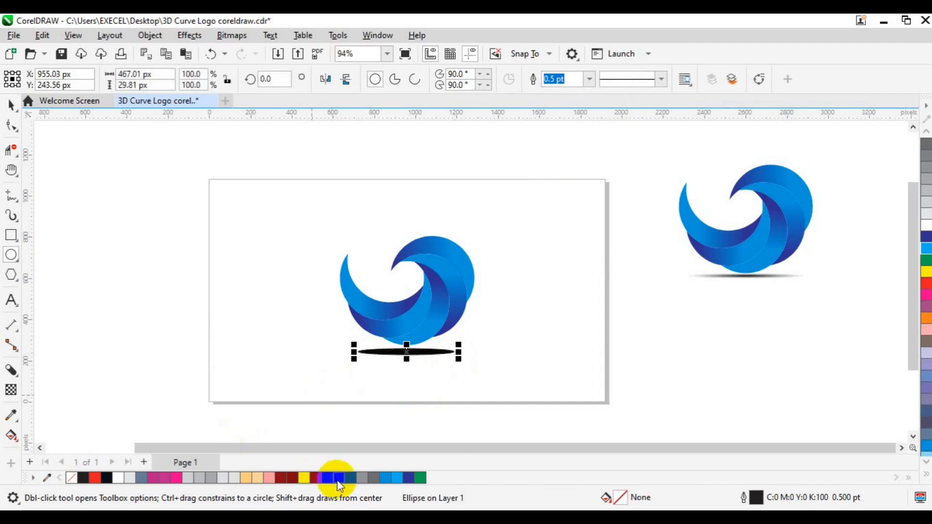
Step: Apply an elliptical fountain transparency to the black ellipse so it fades out like a shadow
click(12, 391)
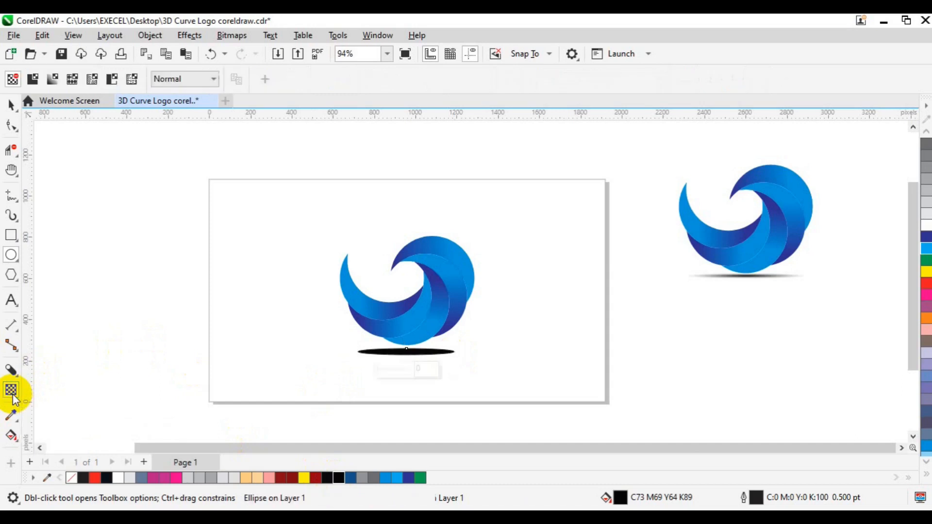
click(50, 81)
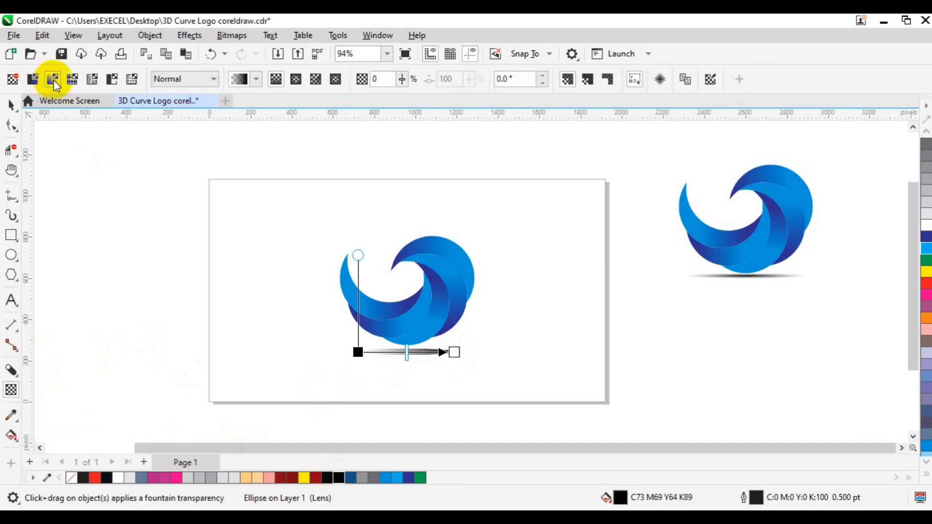
click(297, 80)
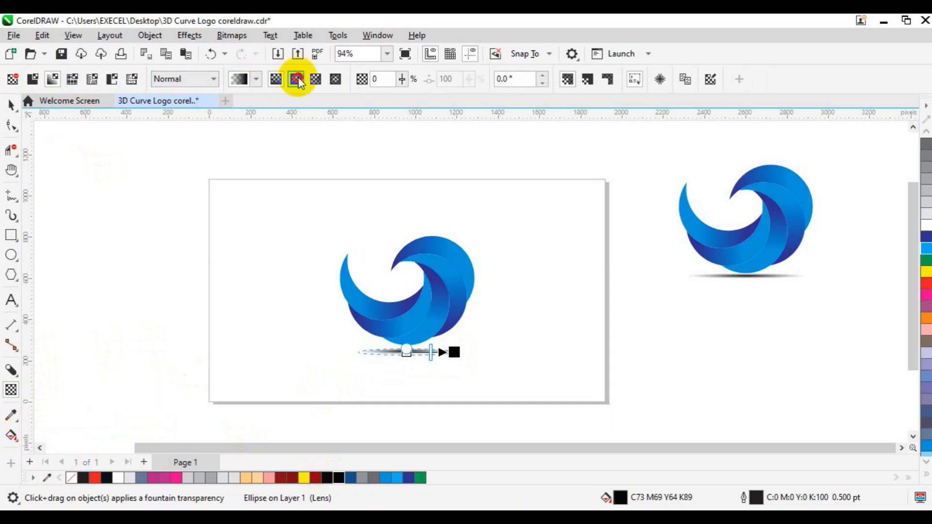
click(11, 105)
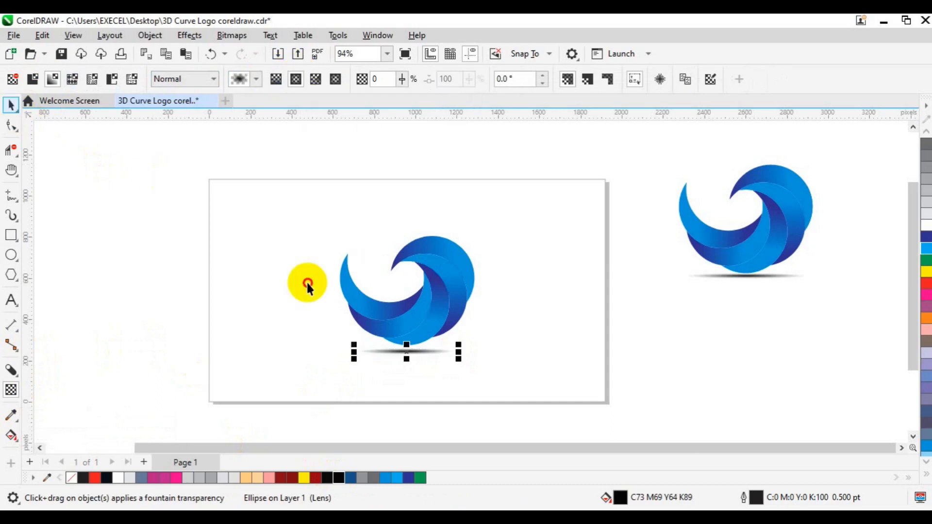
Step: Group the logo with its shadow ellipse and centre the group on the page
shift+click(418, 316)
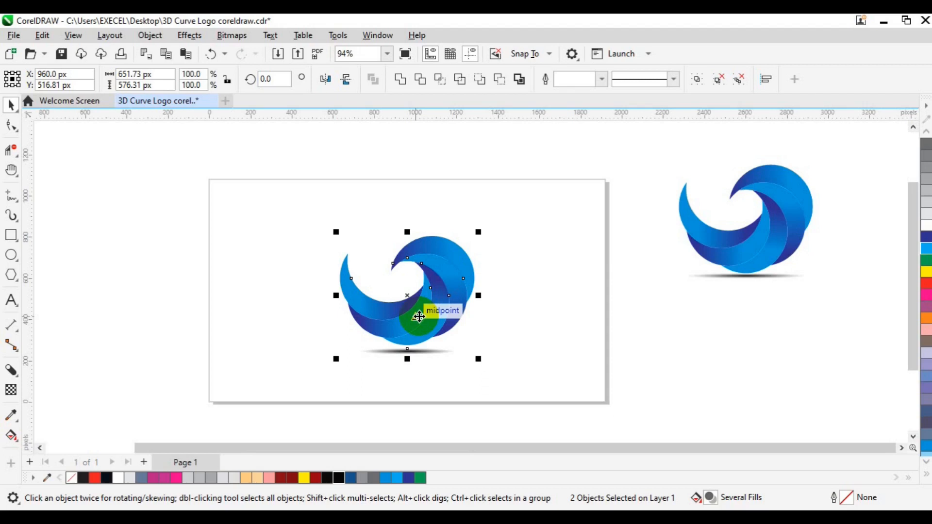
key(ctrl+g)
key(p)
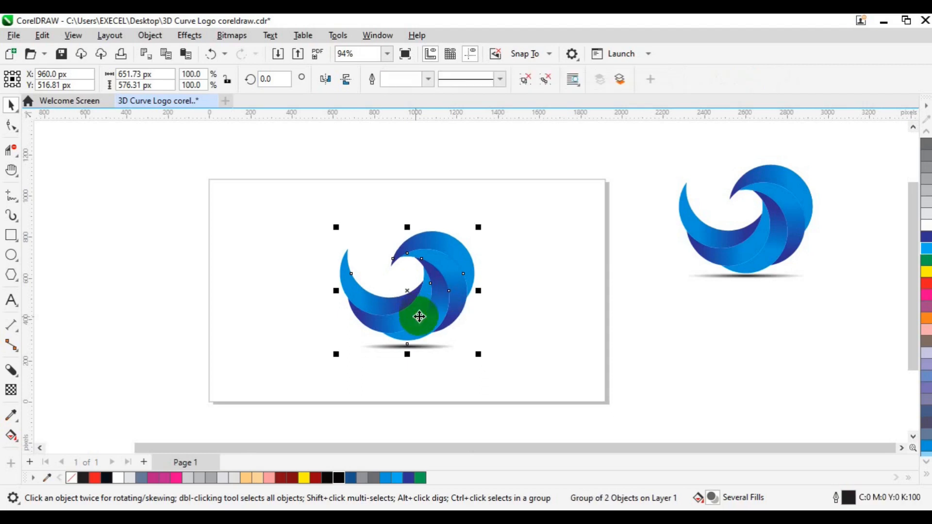
click(299, 354)
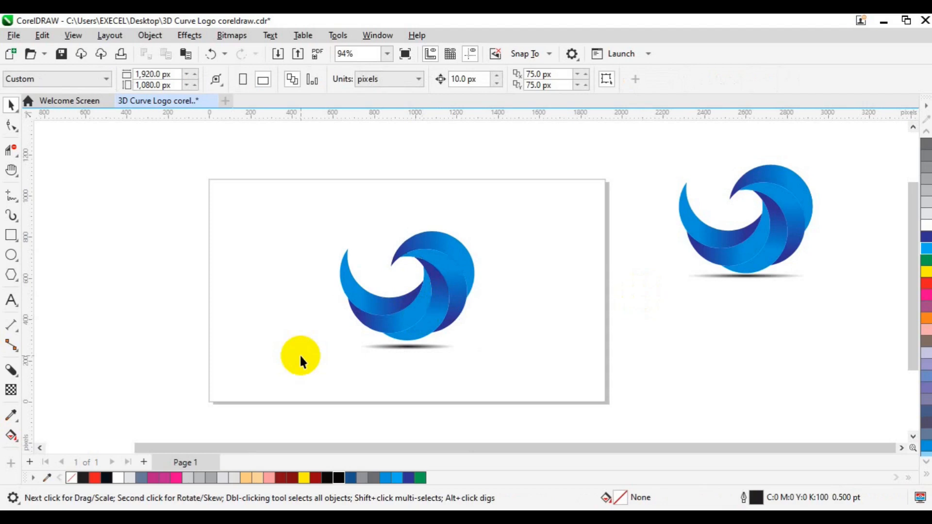